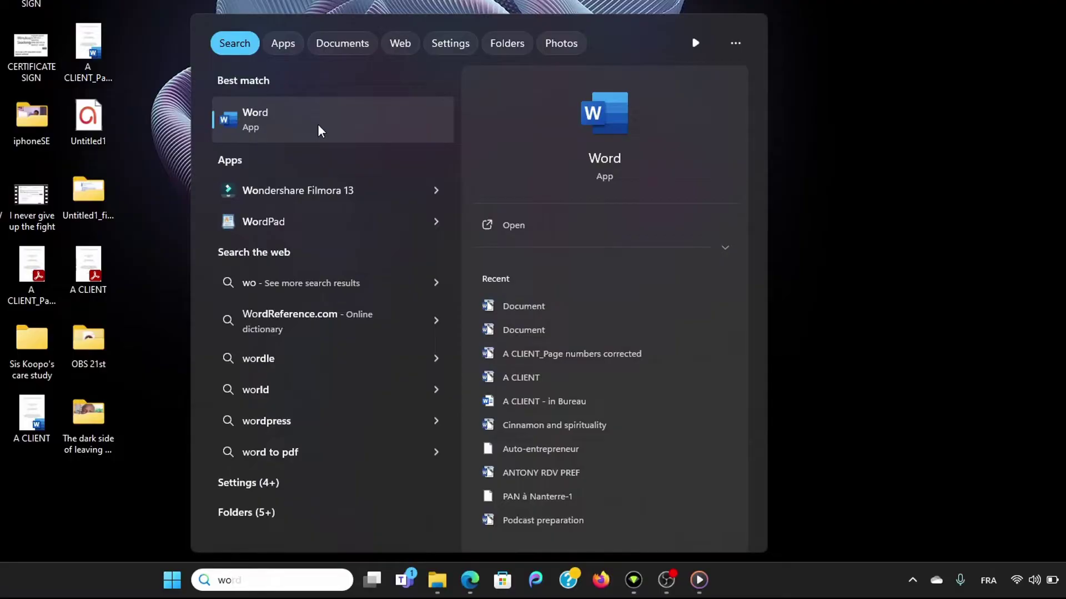
- Open Word with a blank document and bring up the Office language preferences
click(339, 122)
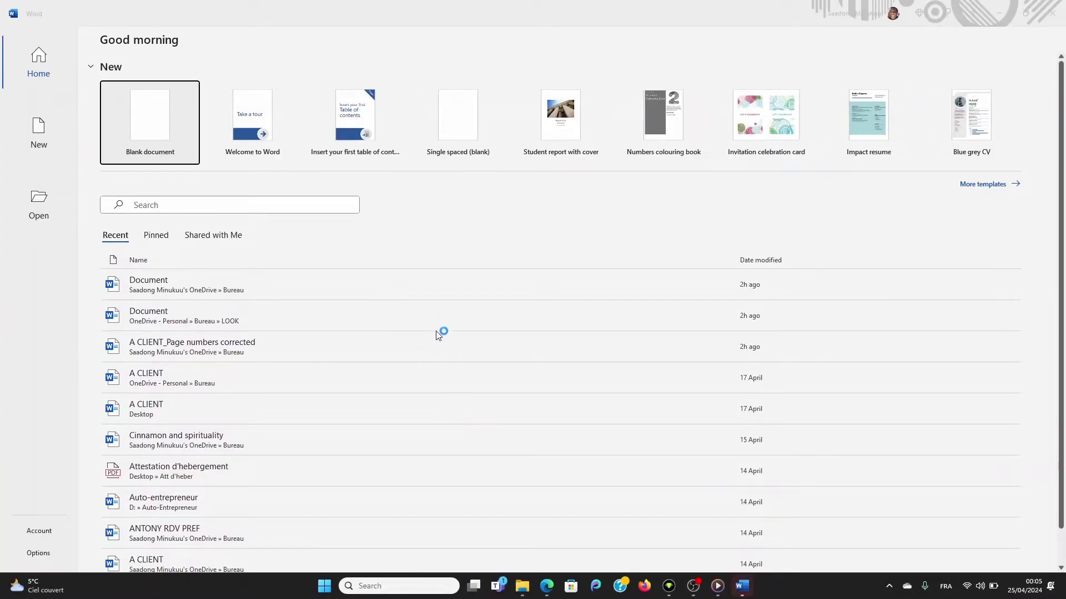
click(158, 135)
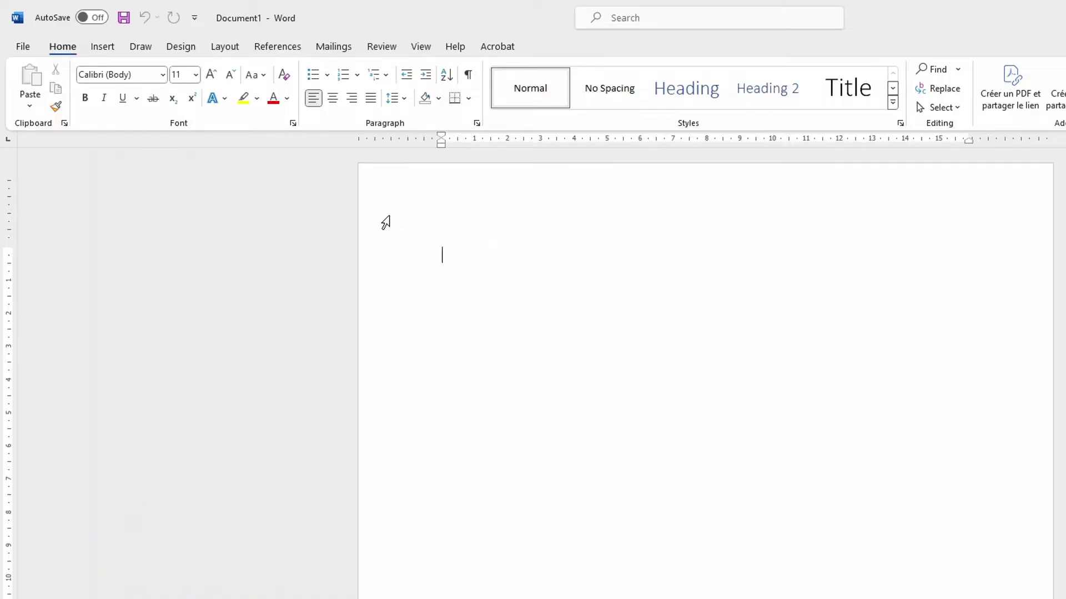
click(22, 47)
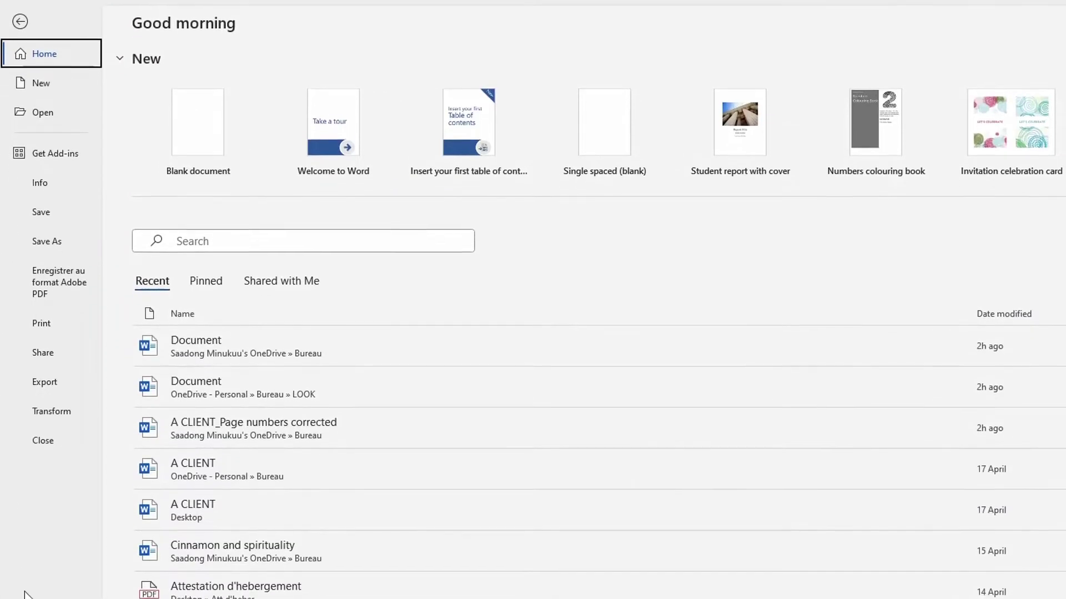
click(47, 558)
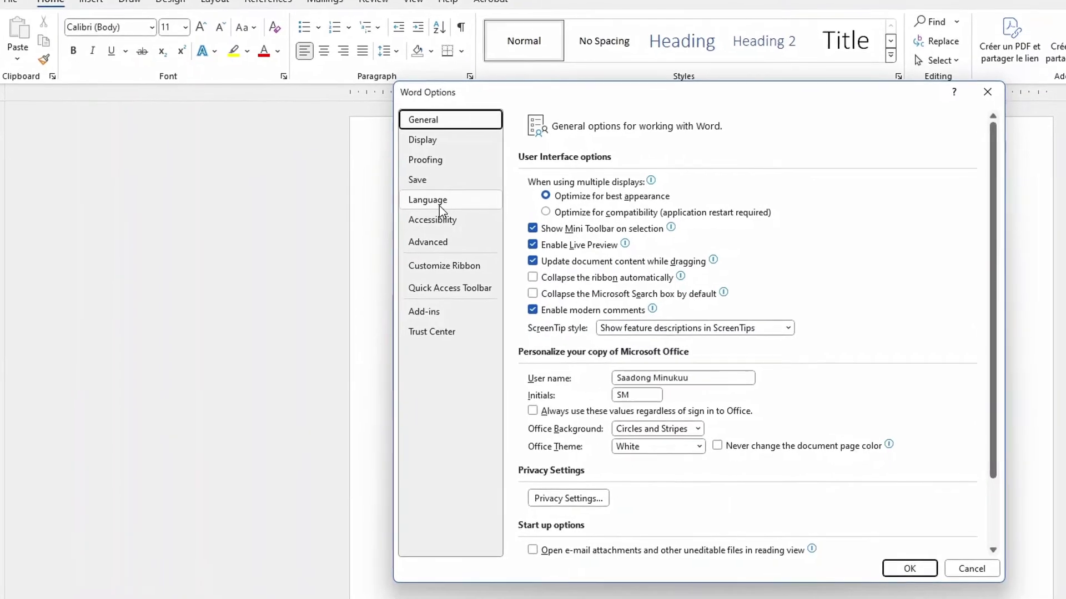
click(437, 205)
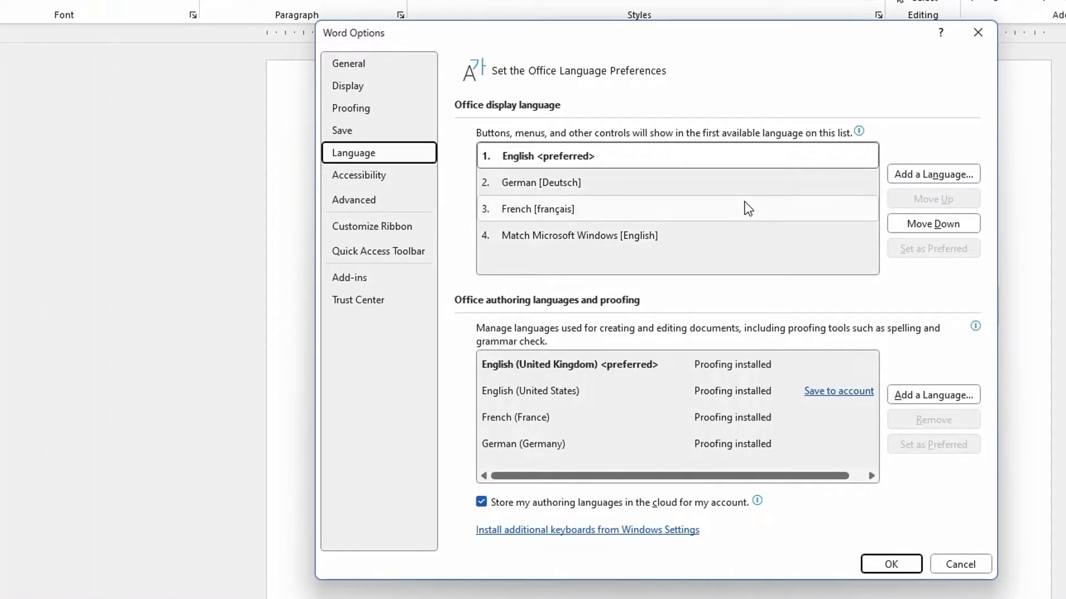
- Set French [français] as the preferred Office display language and acknowledge the restart notice
click(541, 218)
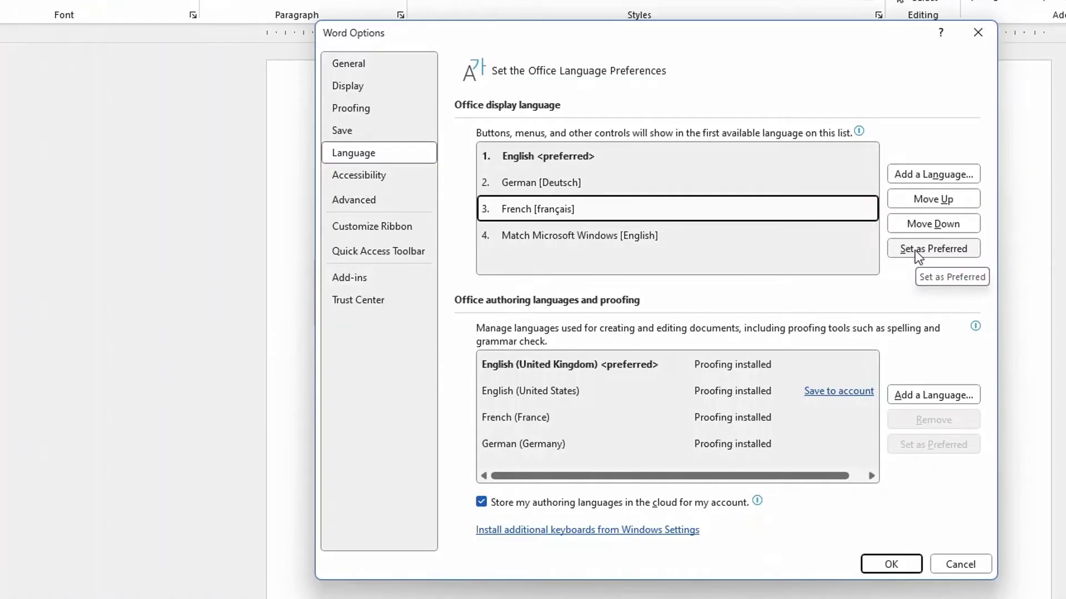
click(937, 248)
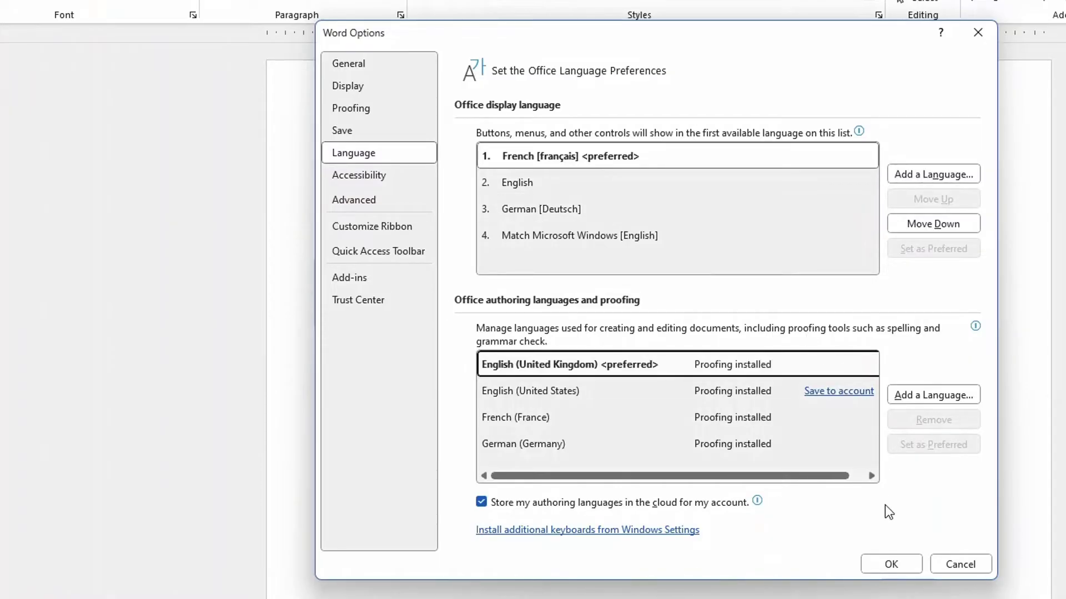
click(890, 565)
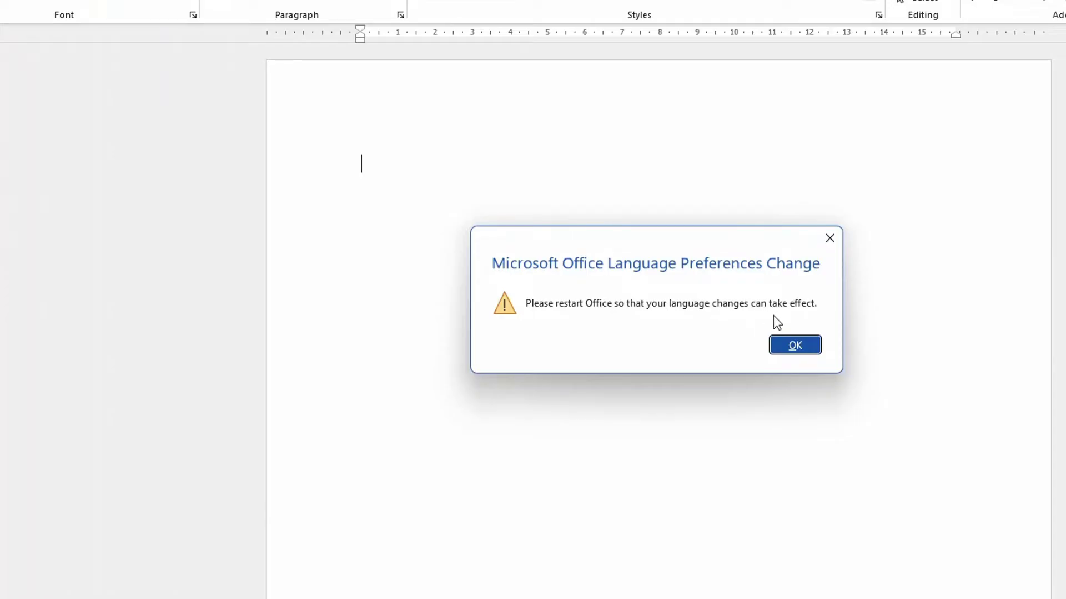
click(796, 346)
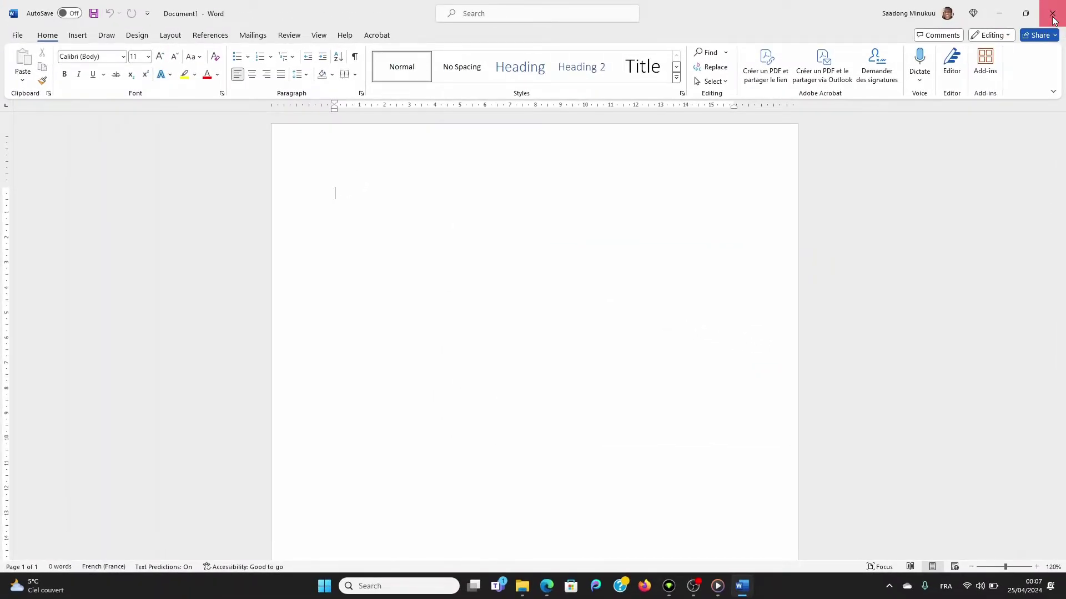
- Restart Word to apply the French display language and create a blank document
click(1053, 19)
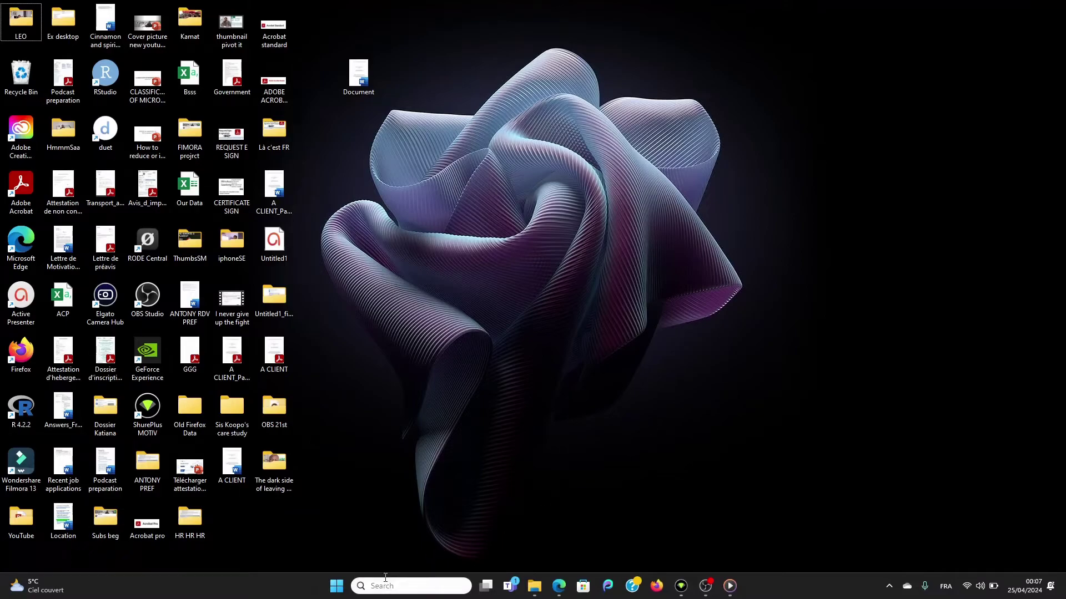
click(387, 583)
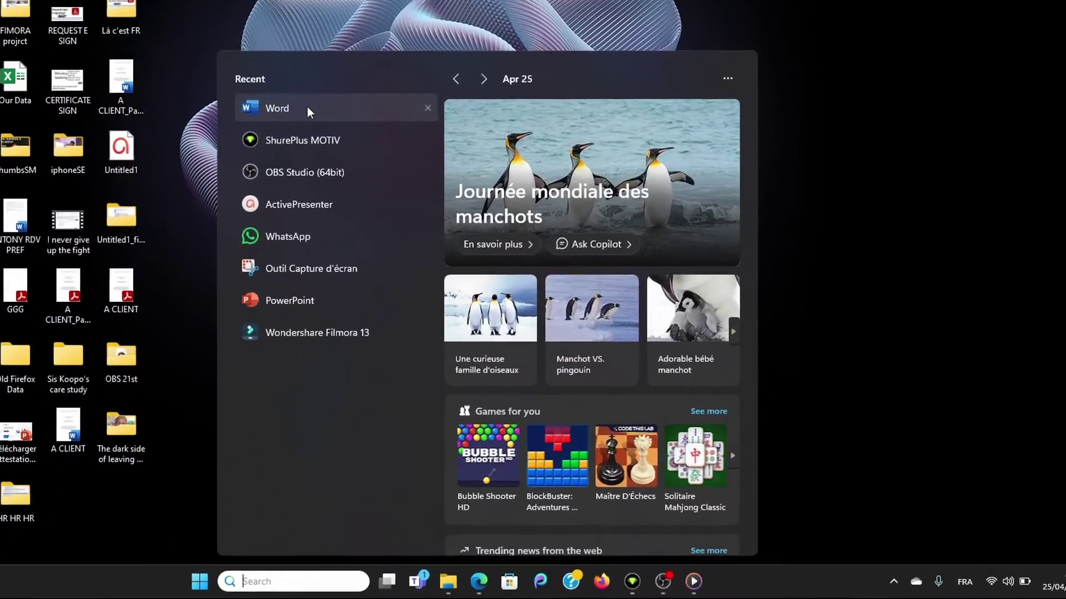
click(307, 108)
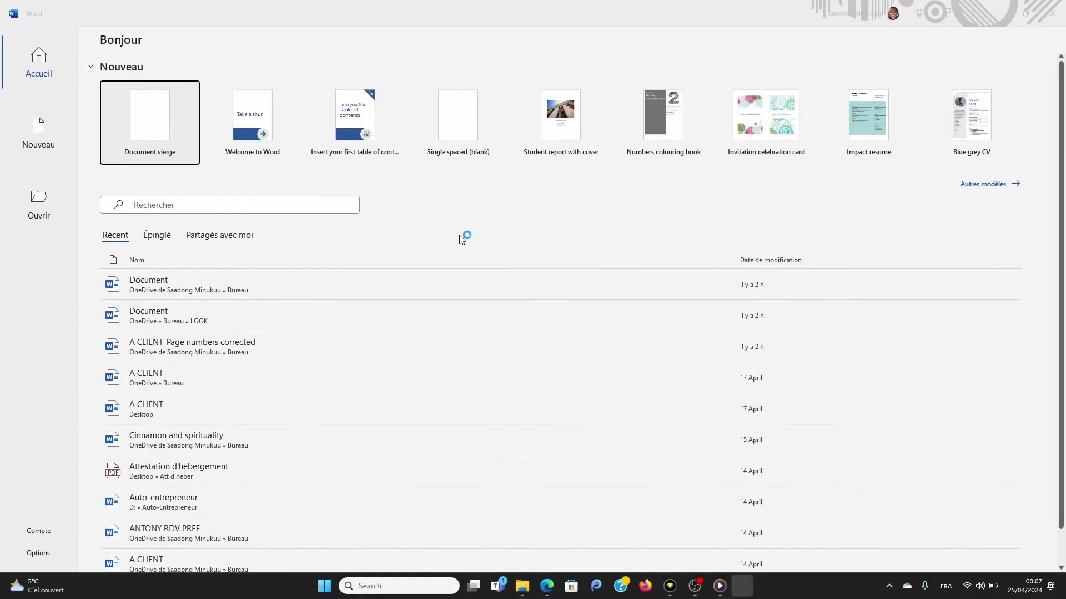
click(160, 132)
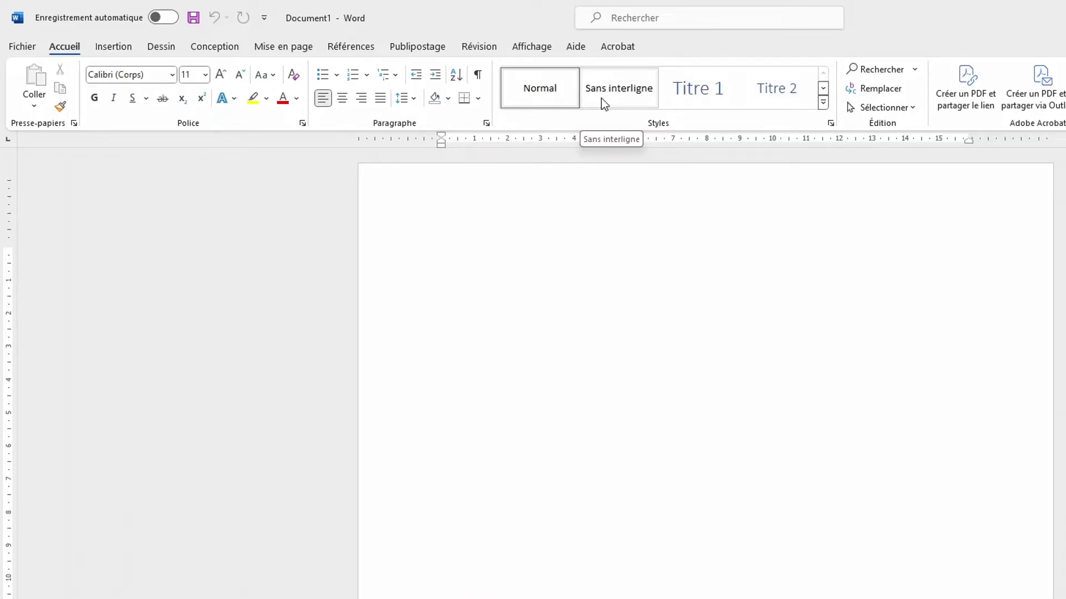
- In the Office language preferences, make Anglais [English] the default display language and acknowledge the restart notice
click(29, 49)
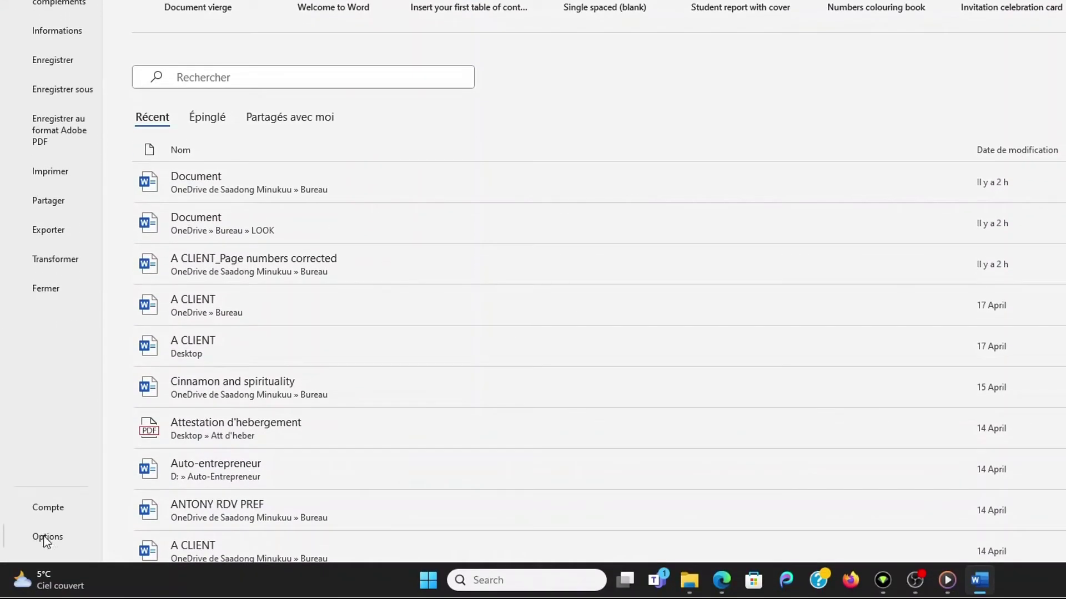
click(47, 538)
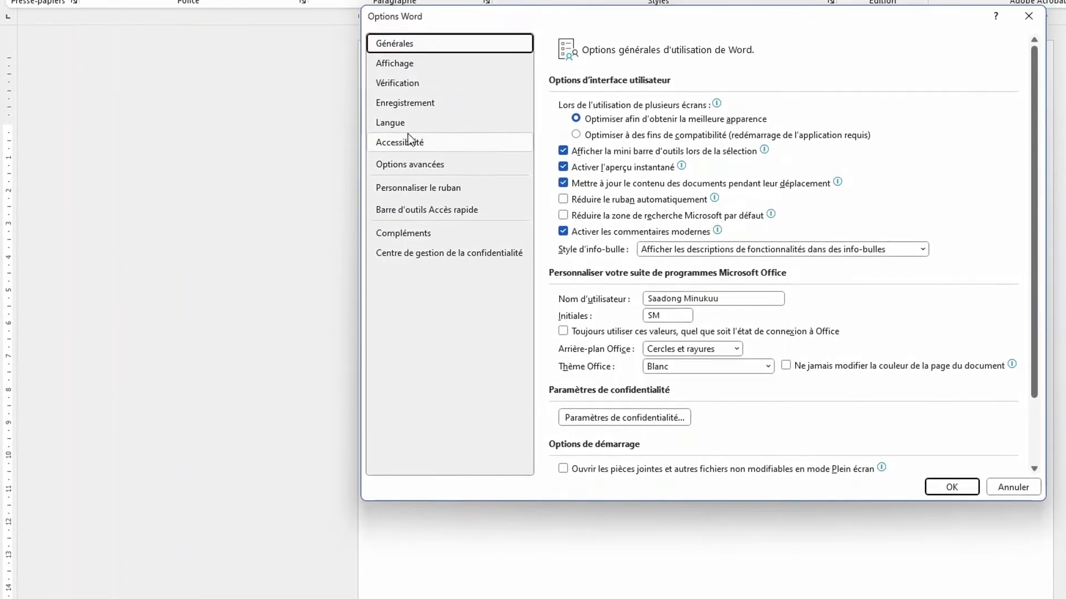
click(399, 211)
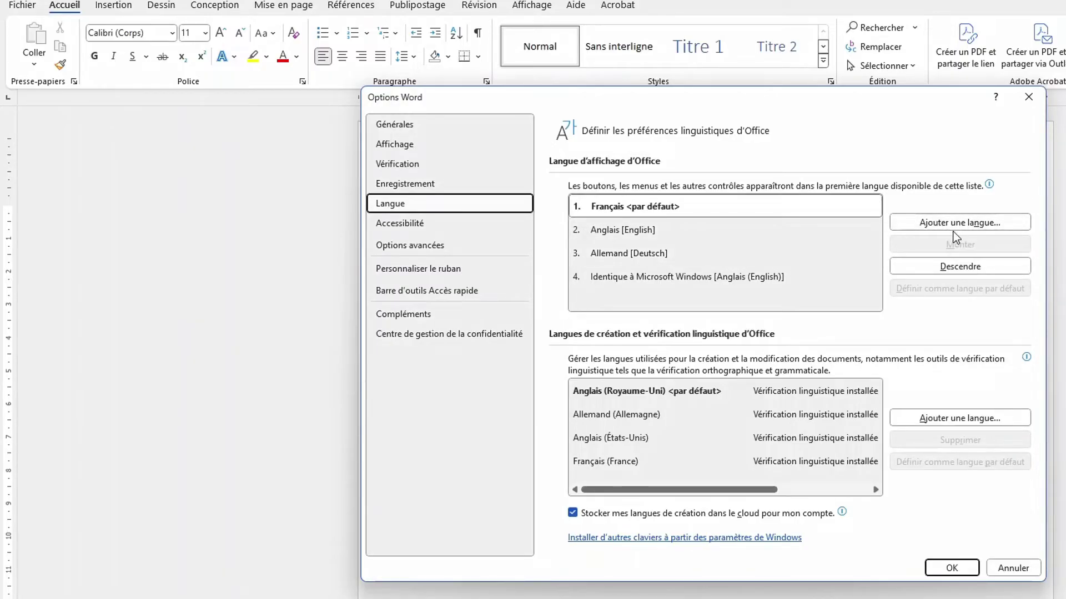
click(638, 237)
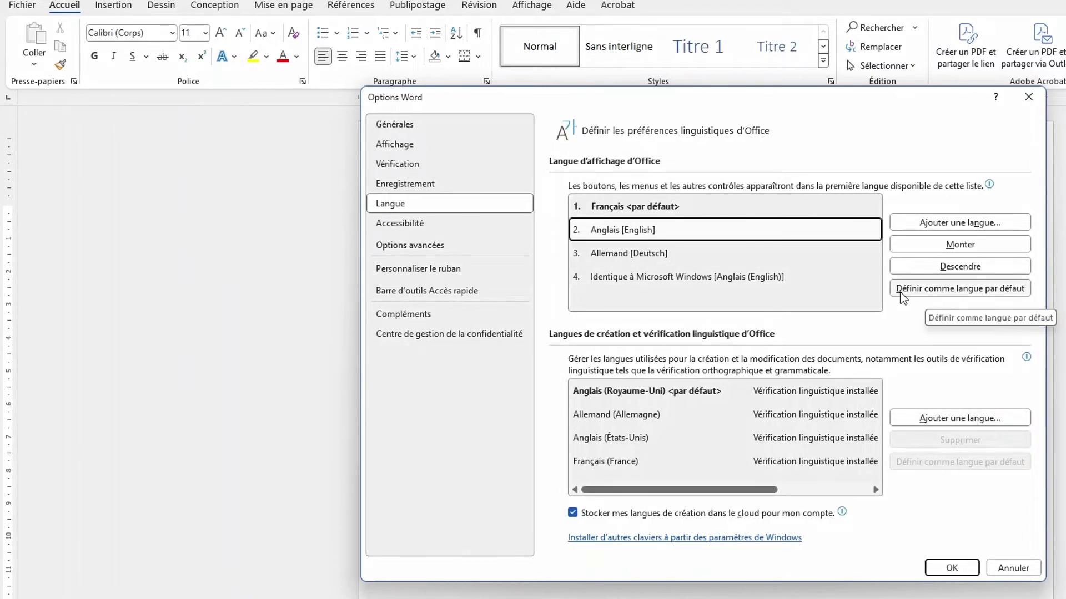
click(965, 290)
click(950, 567)
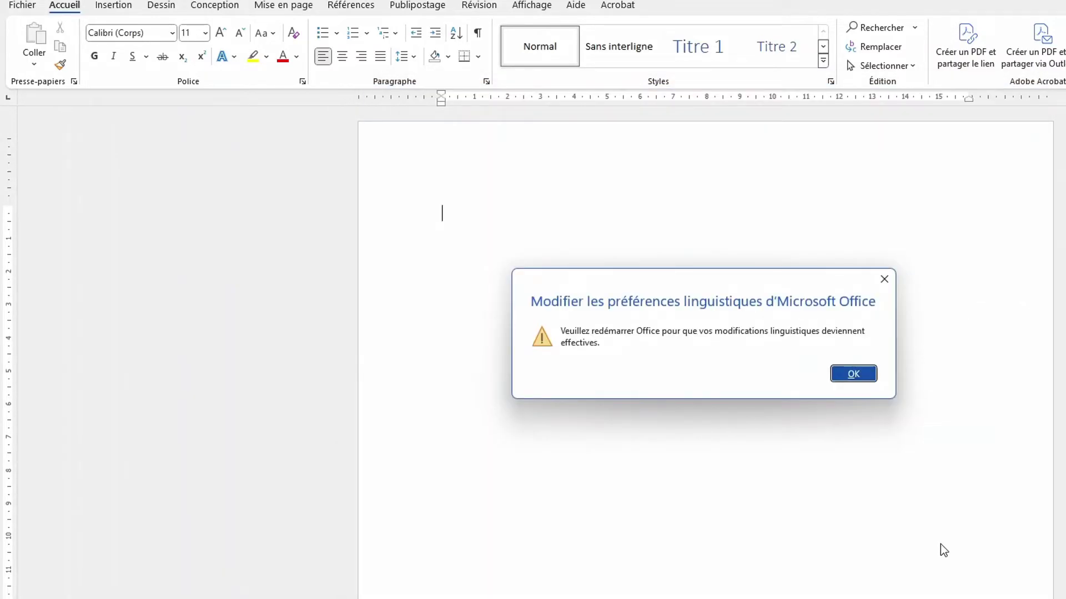
click(857, 375)
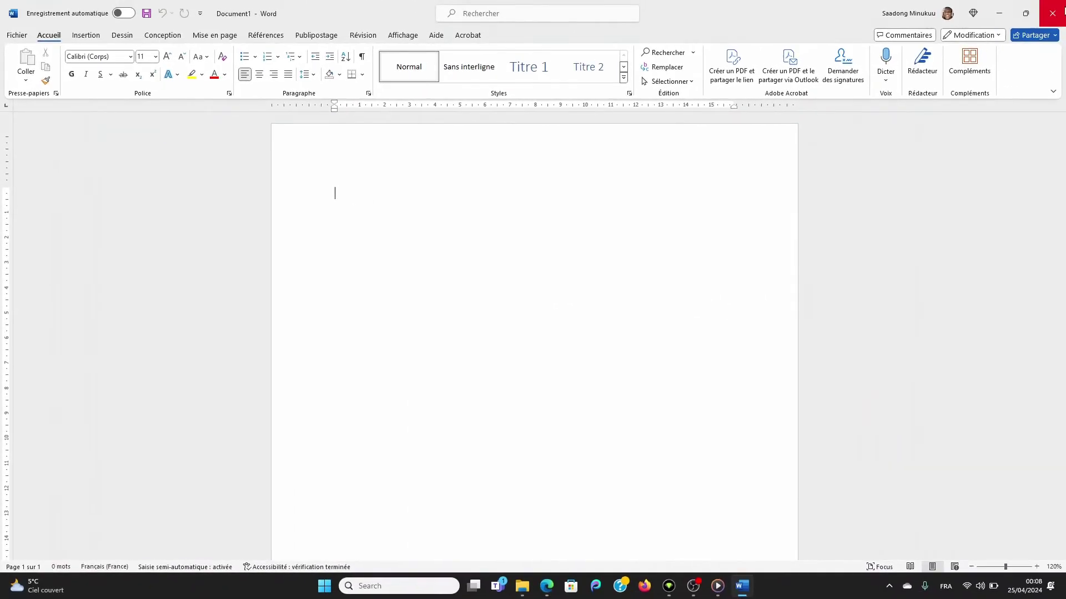
- Restart Word to apply the English display language and start a blank document
click(1052, 7)
click(388, 586)
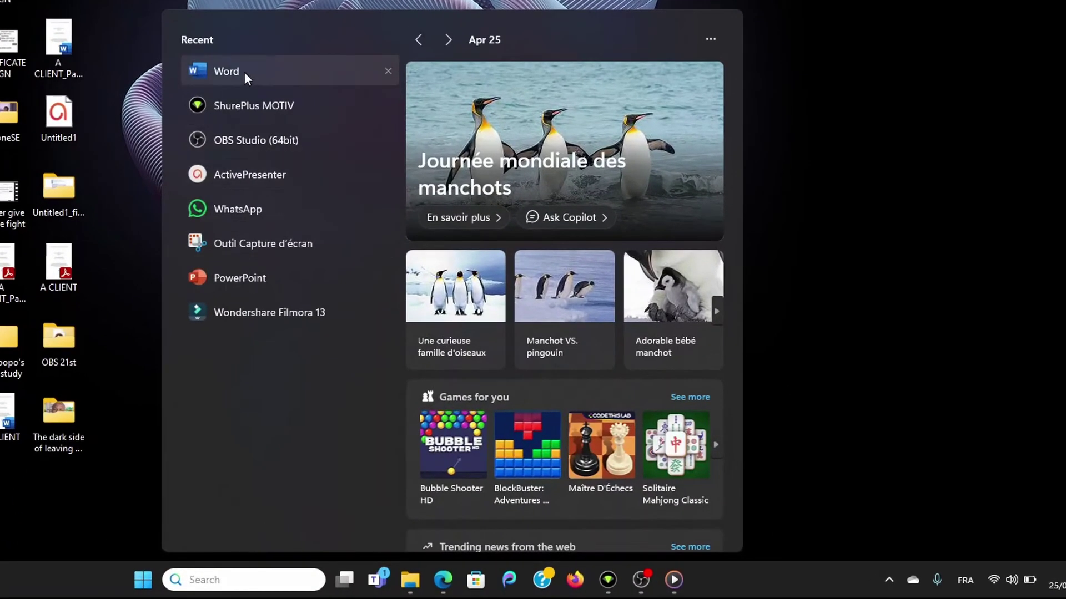
click(341, 153)
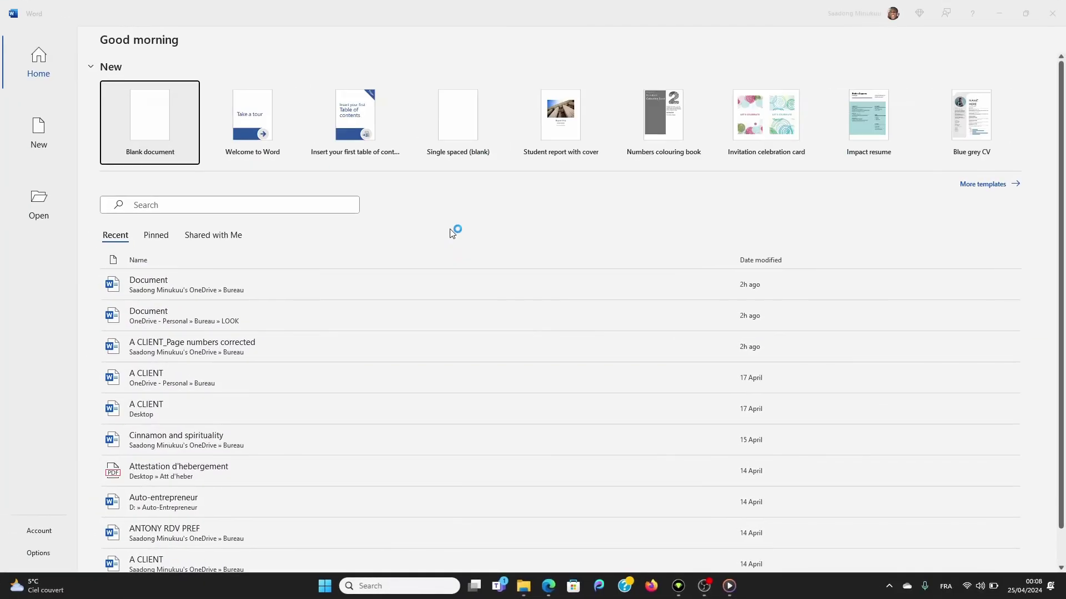
click(165, 120)
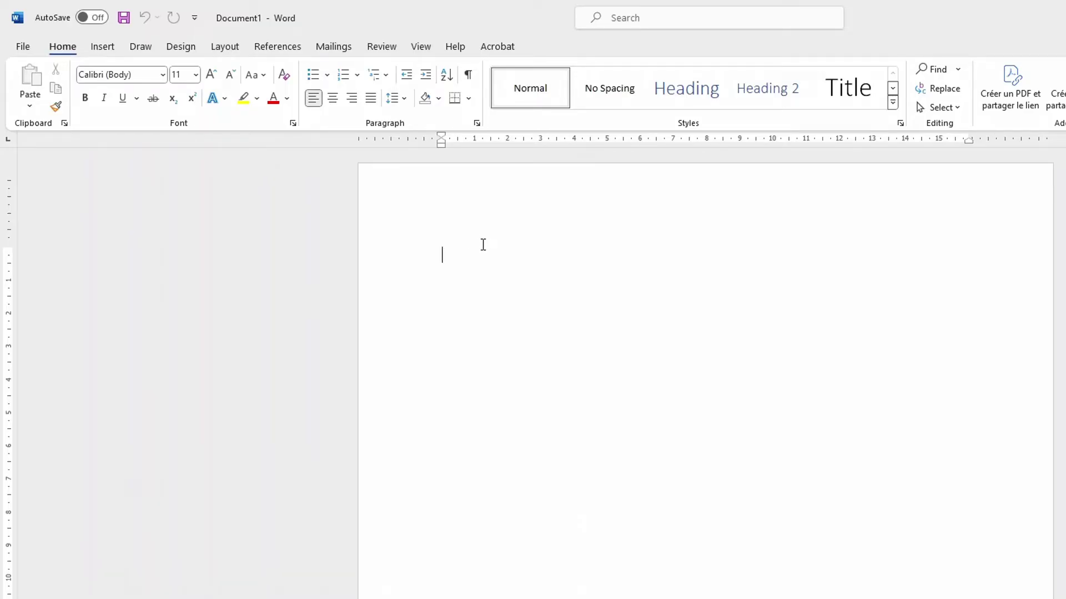
- Go to the Office language preferences and bring up the list of display languages to install
click(22, 47)
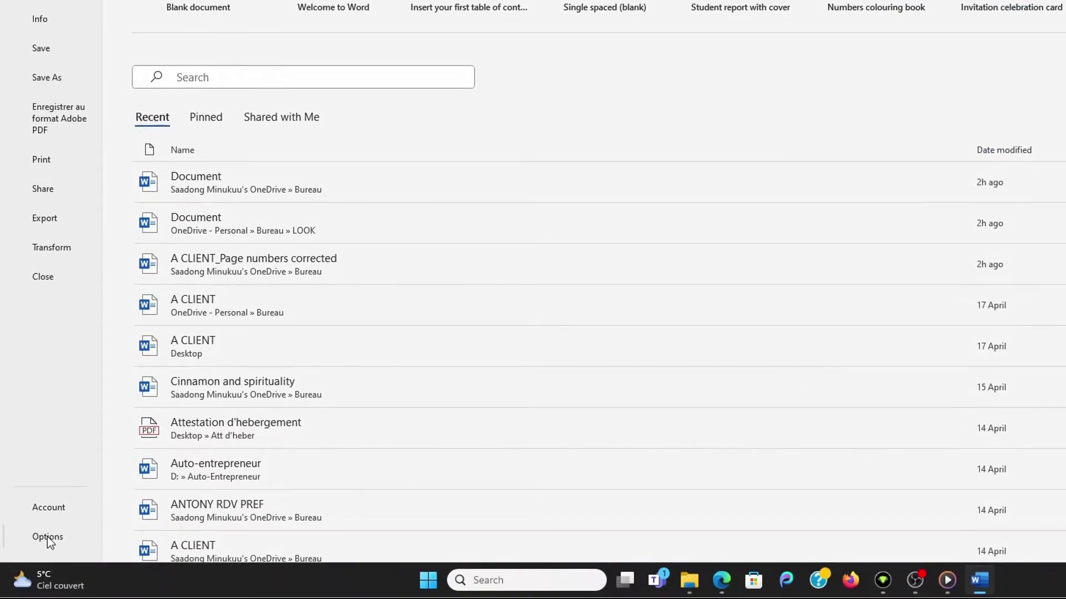
click(48, 537)
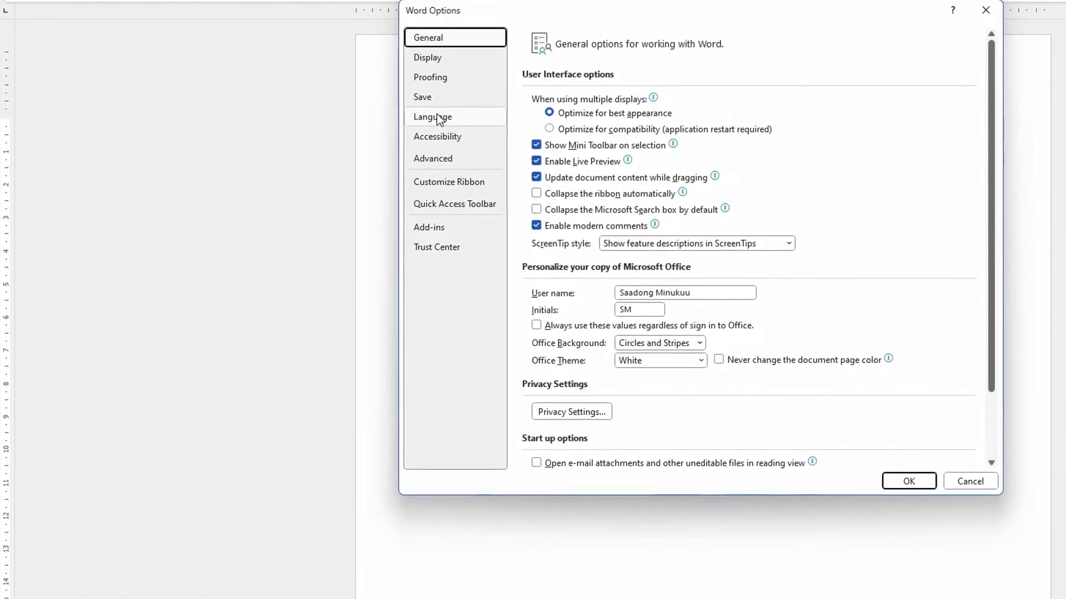
click(438, 115)
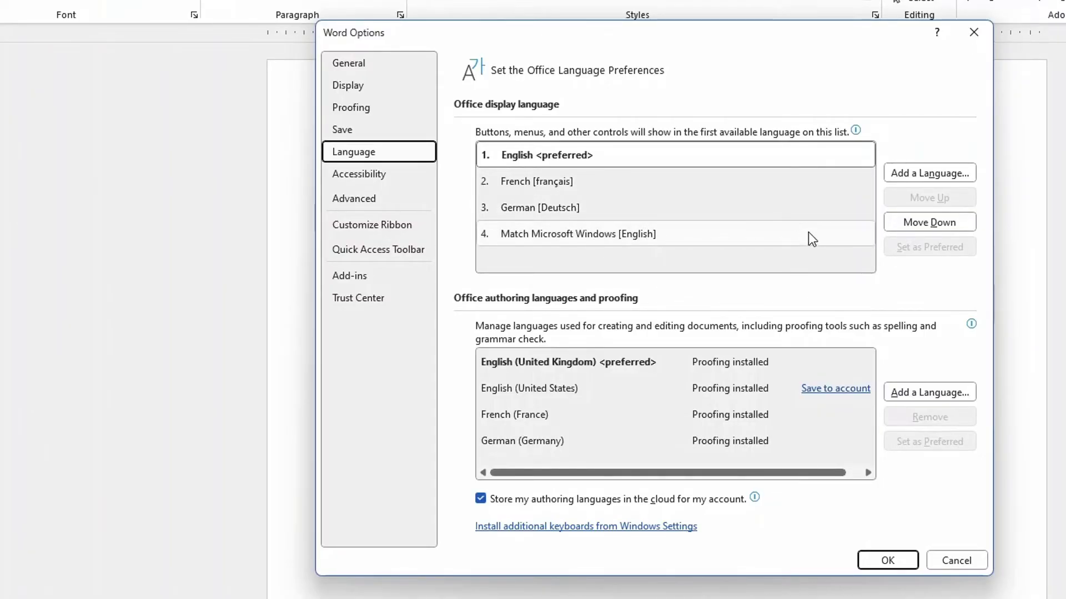
click(932, 177)
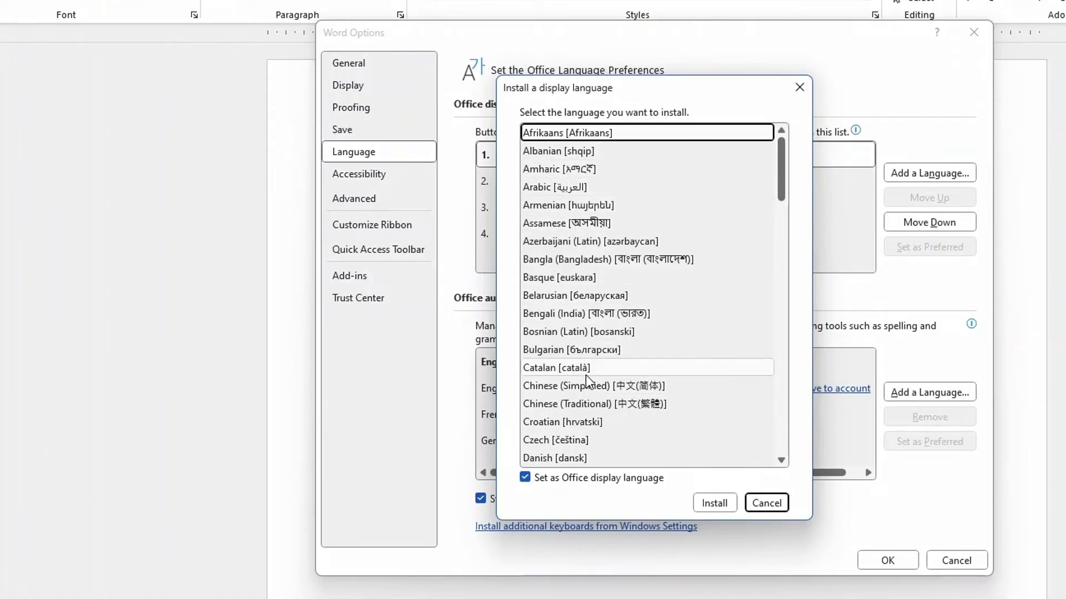
- Look through the full list of installable Office display languages, from Afrikaans to Welsh
scroll(583, 386, down, 1)
scroll(588, 422, down, 2)
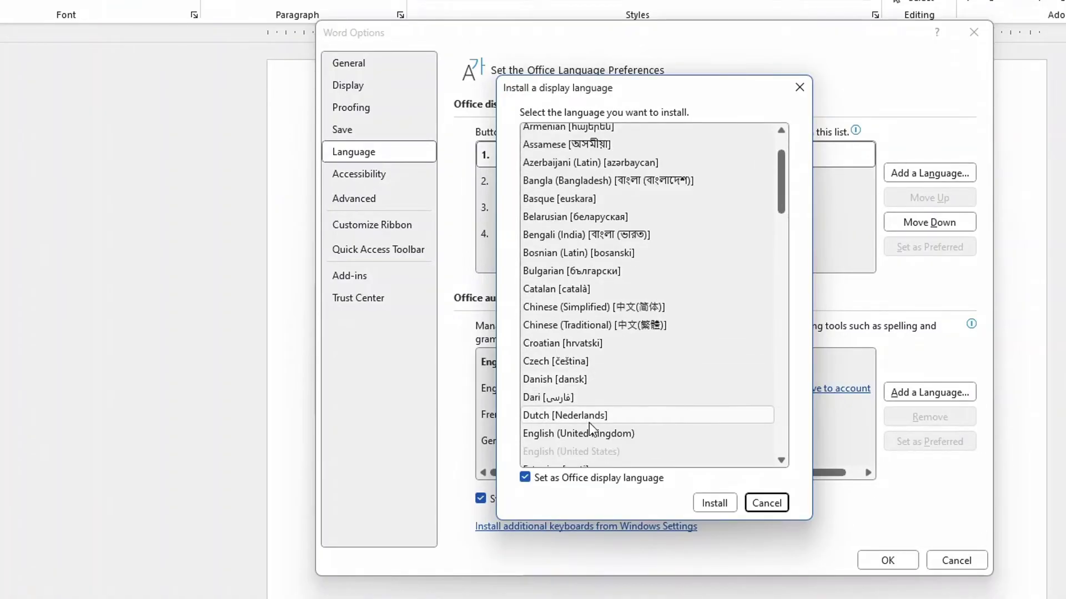
scroll(584, 421, down, 3)
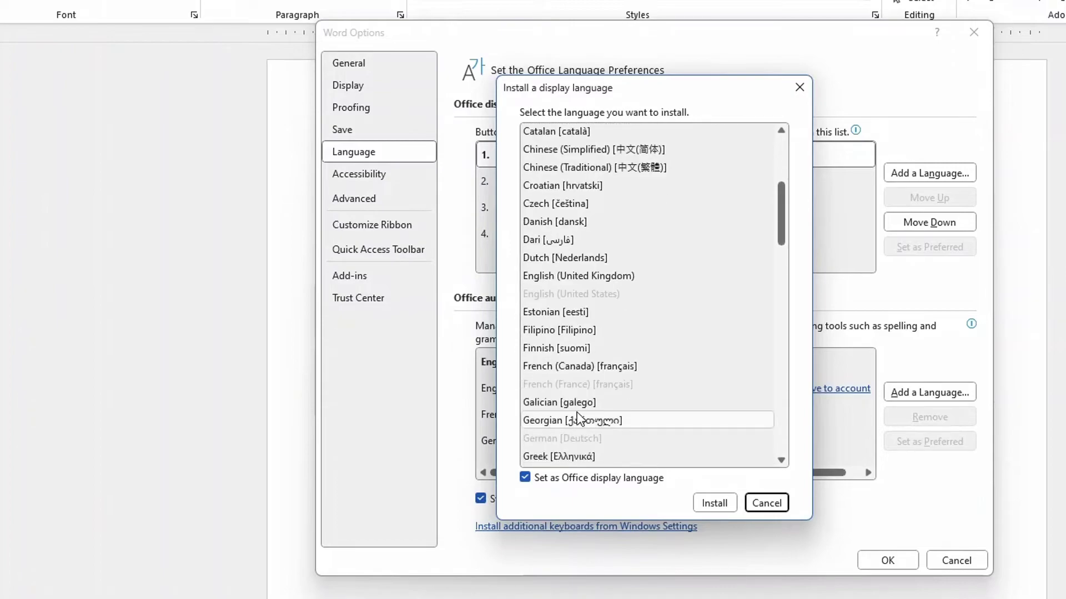
scroll(577, 411, down, 5)
scroll(572, 416, down, 8)
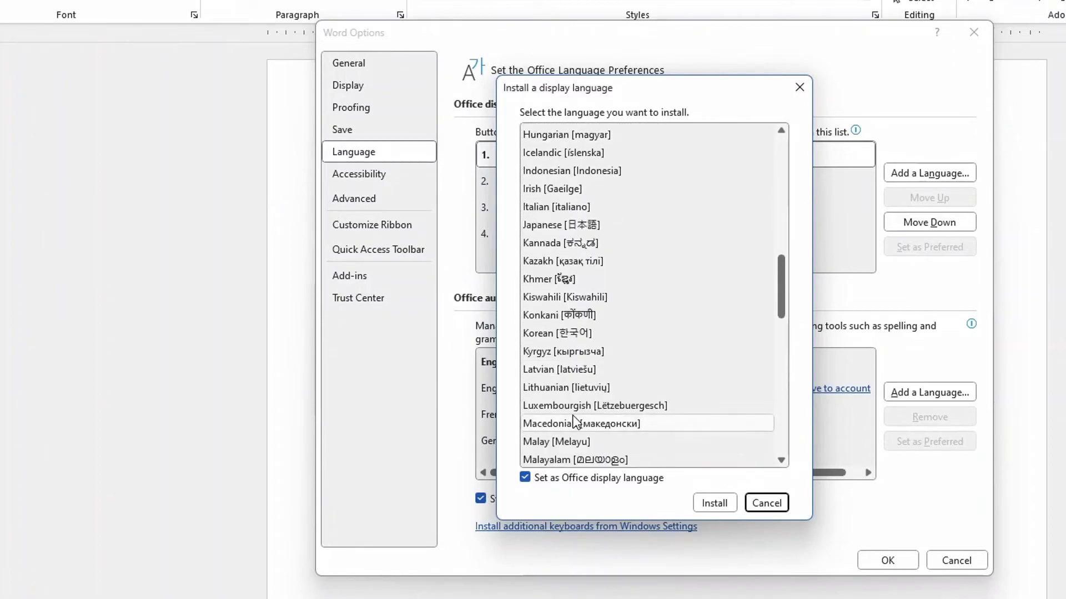
scroll(574, 422, down, 7)
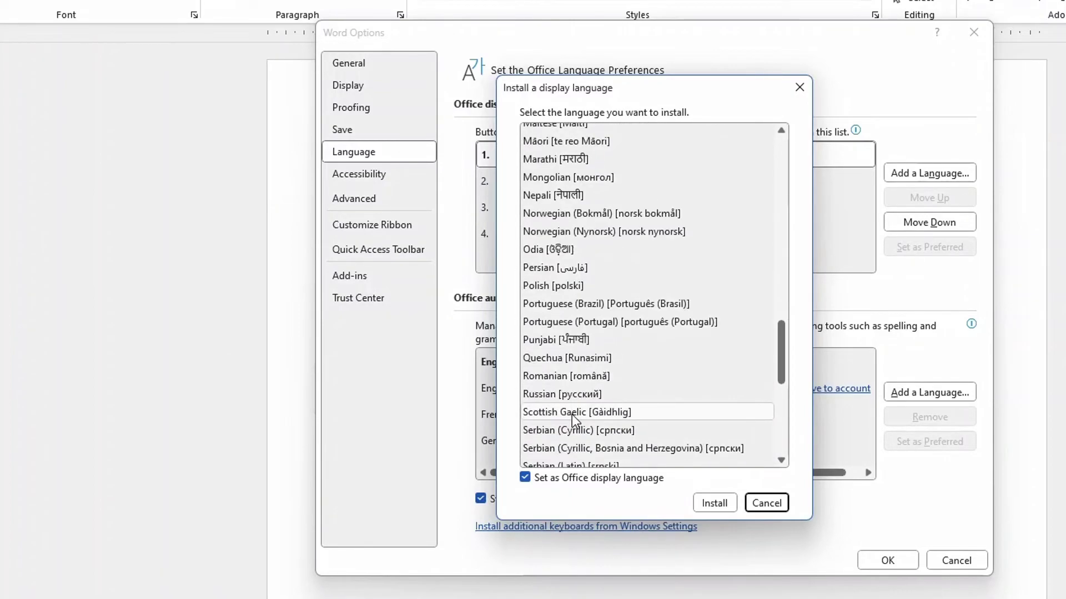
scroll(572, 417, down, 4)
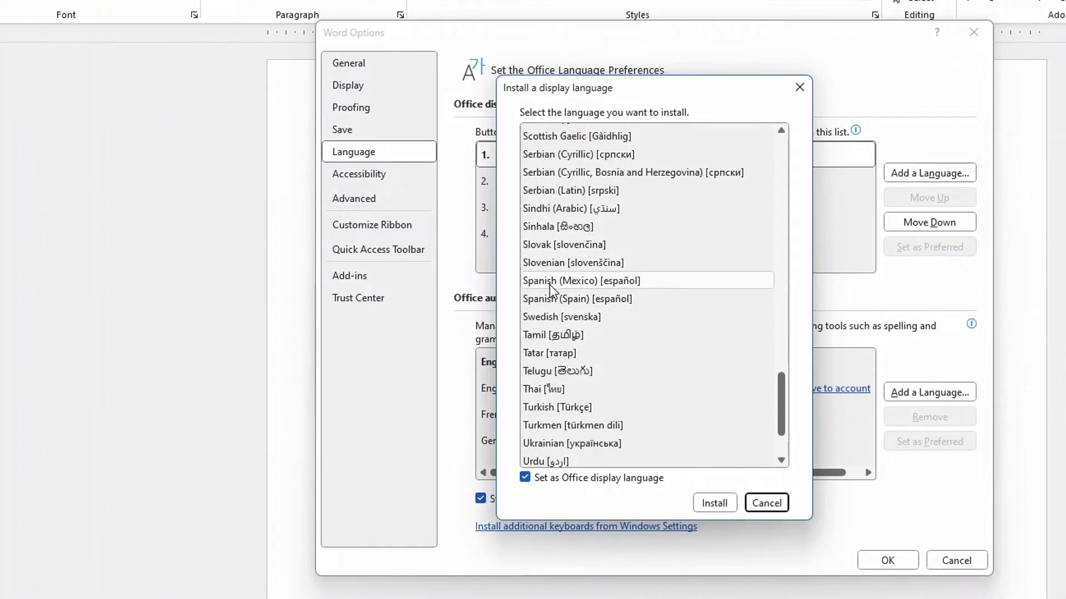
scroll(551, 302, down, 2)
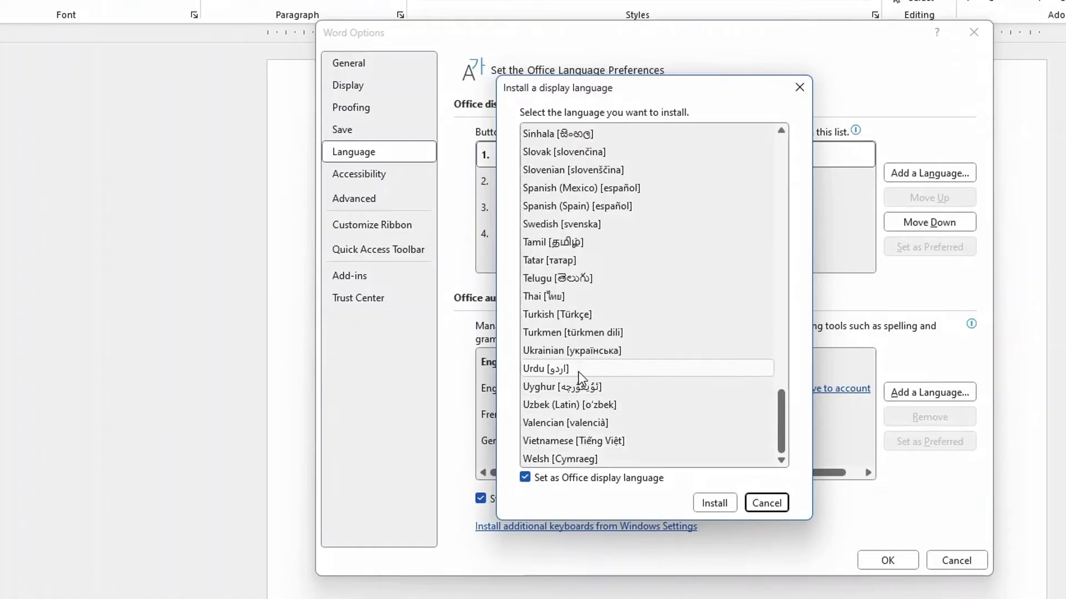
scroll(579, 378, up, 18)
scroll(567, 311, up, 7)
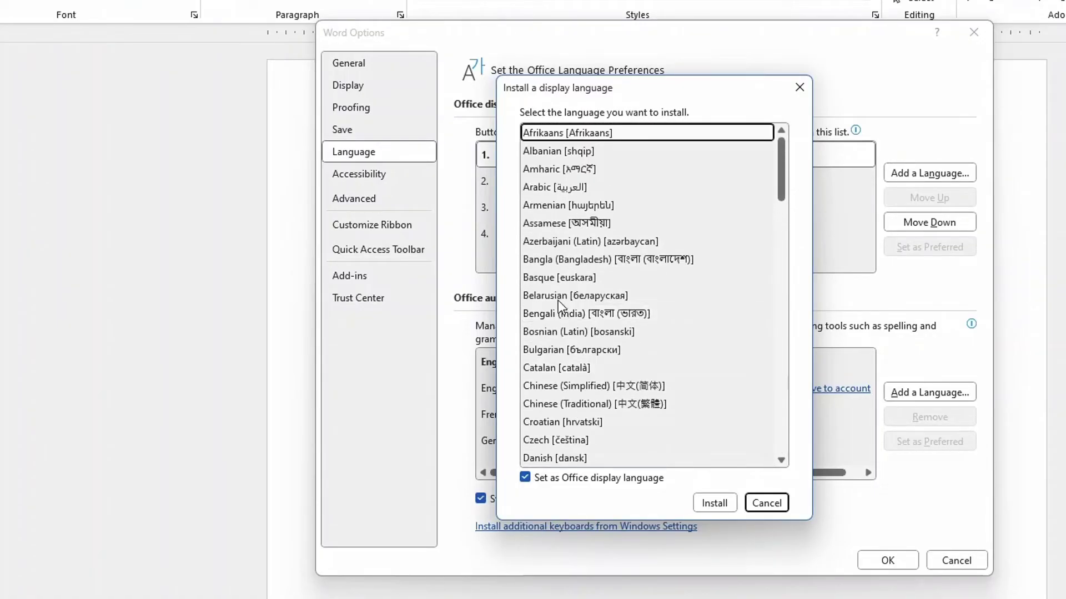
scroll(593, 333, down, 1)
scroll(594, 333, up, 1)
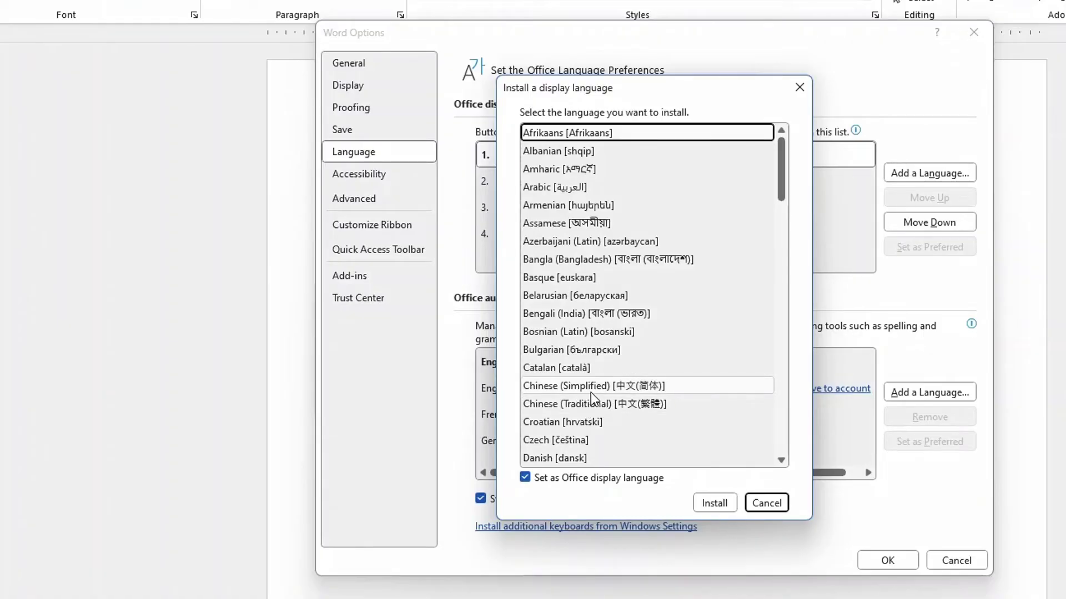
scroll(590, 392, down, 1)
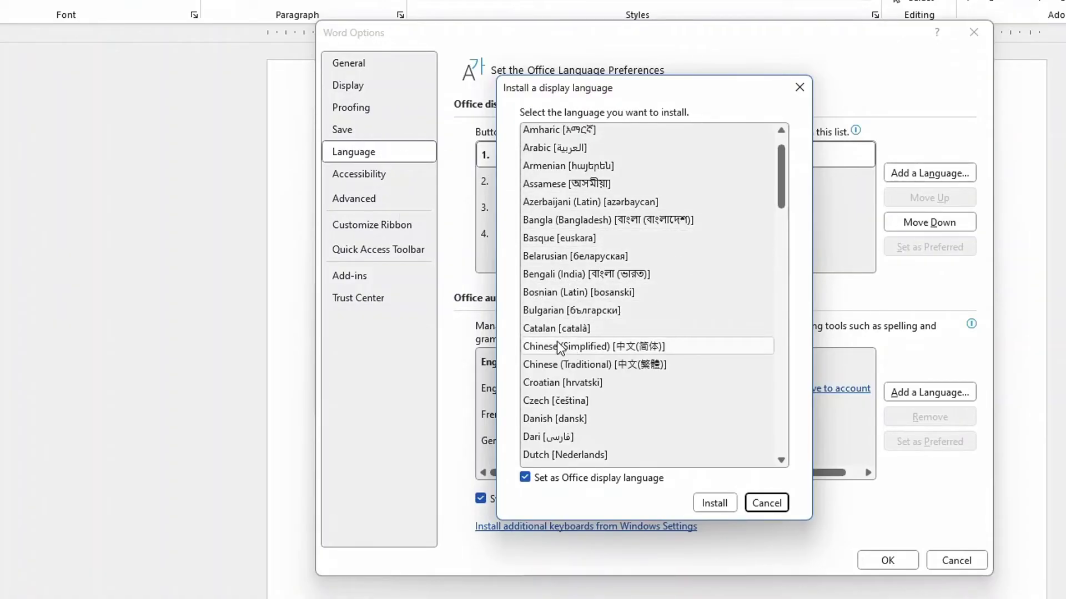
- Install Chinese (Simplified) [中文(简体)] as the Office display language and agree to the background download
scroll(574, 308, up, 1)
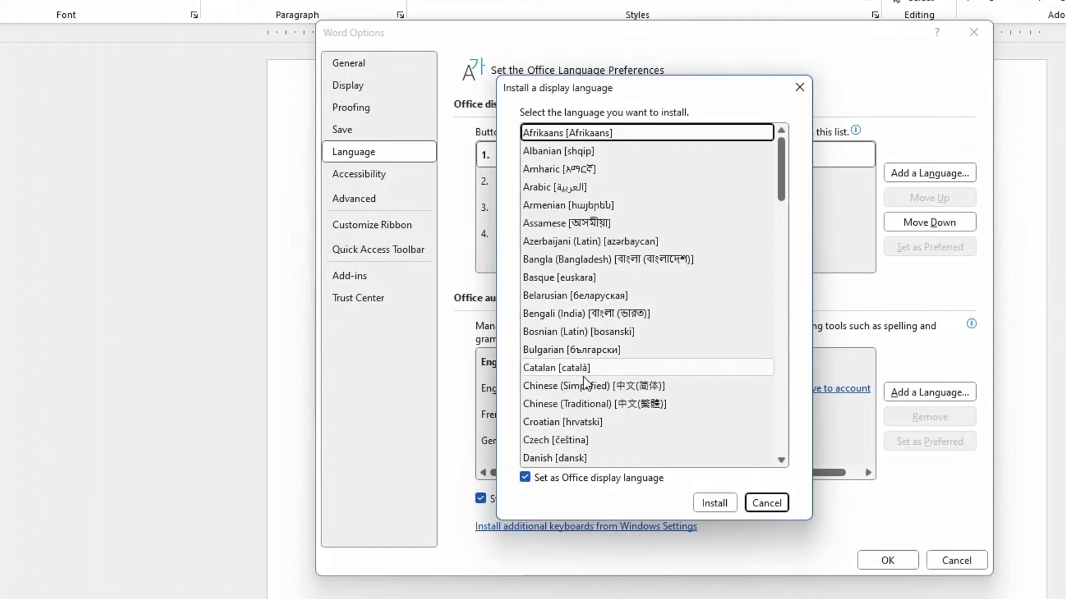
scroll(583, 377, down, 1)
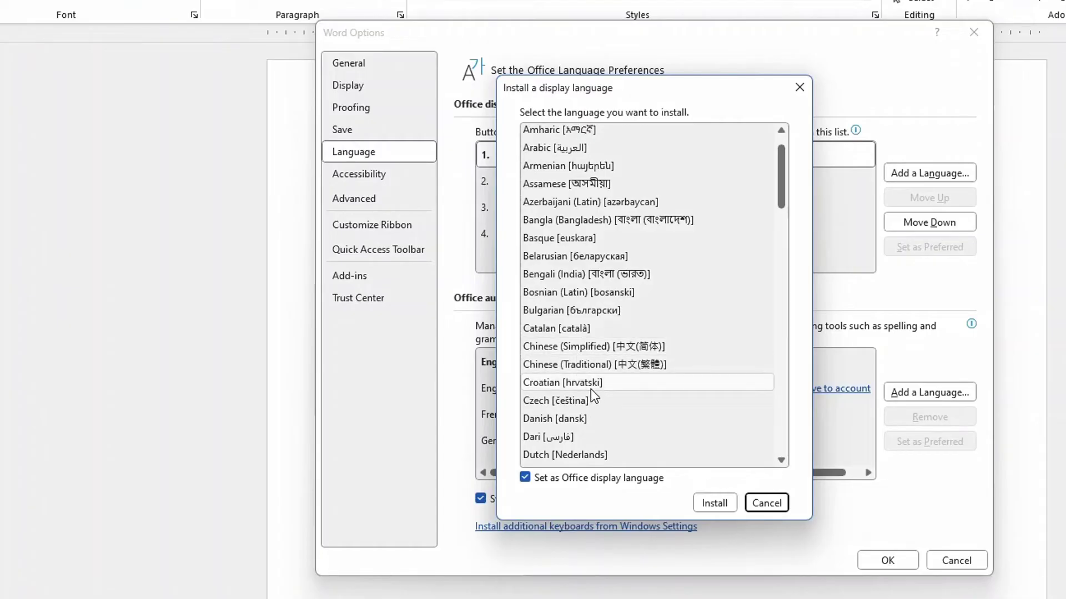
scroll(591, 387, down, 1)
scroll(590, 383, down, 1)
scroll(591, 383, up, 1)
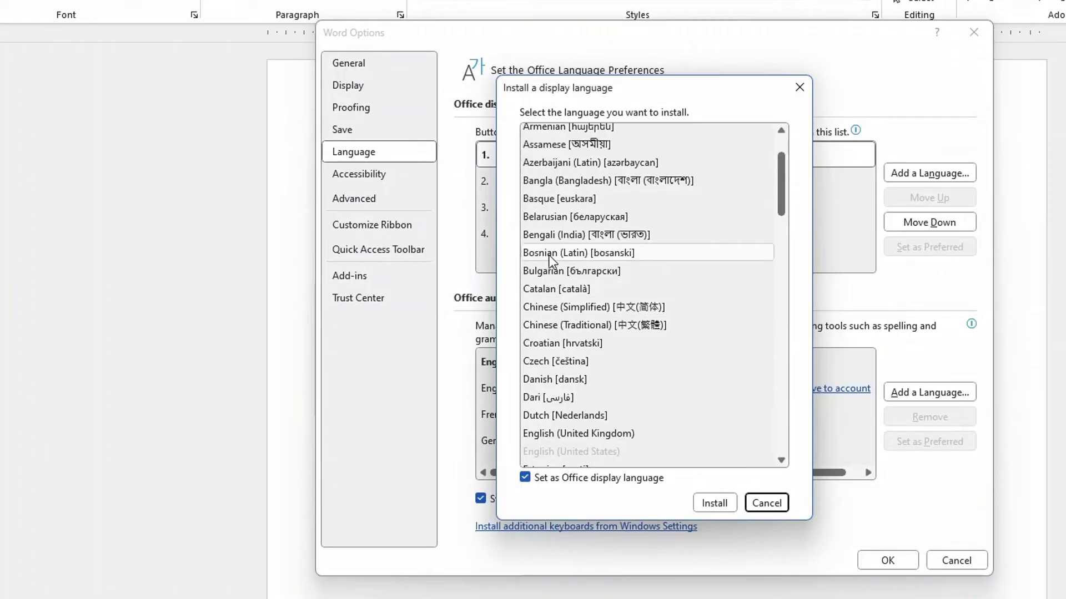
scroll(552, 281, up, 1)
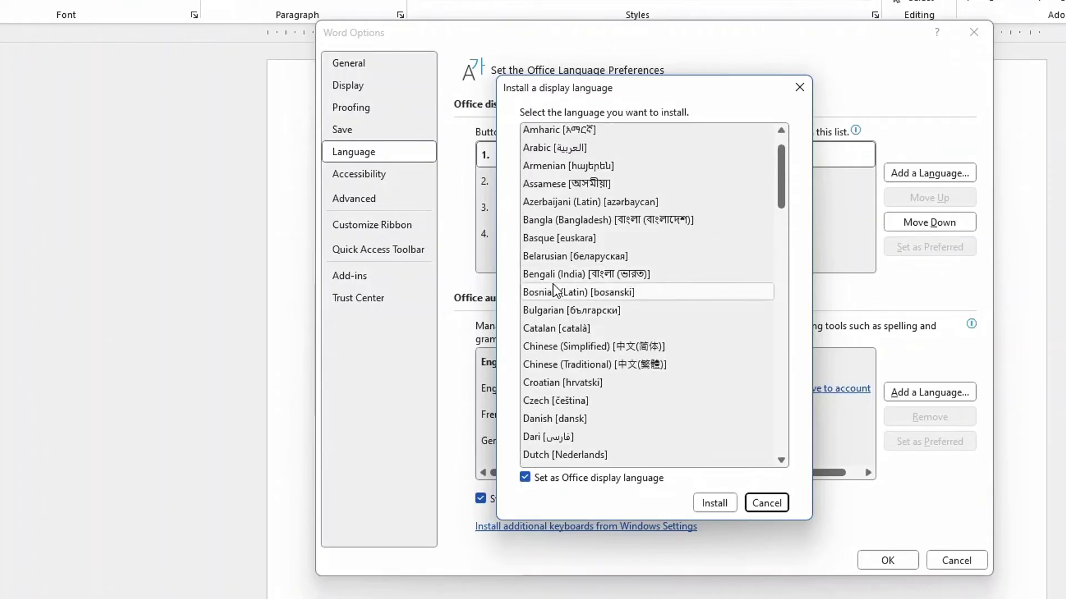
scroll(552, 284, down, 2)
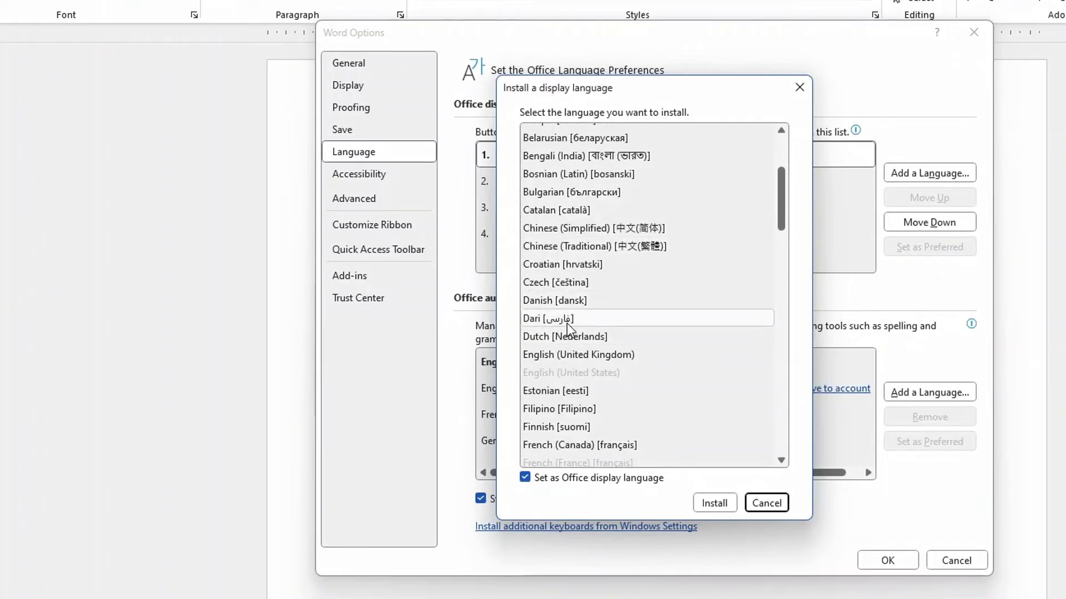
scroll(565, 309, up, 2)
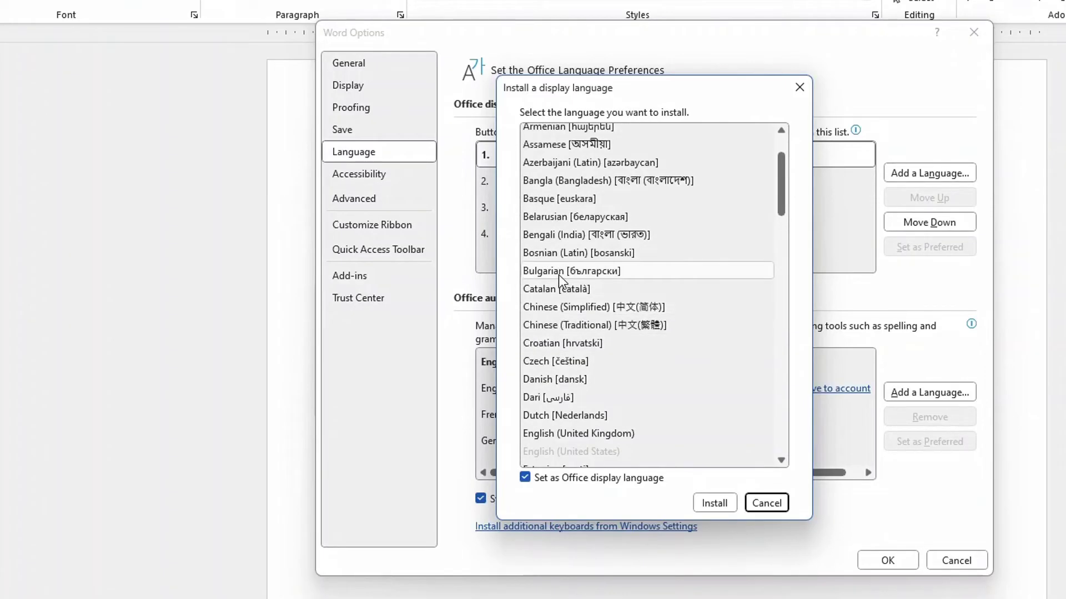
scroll(571, 414, down, 1)
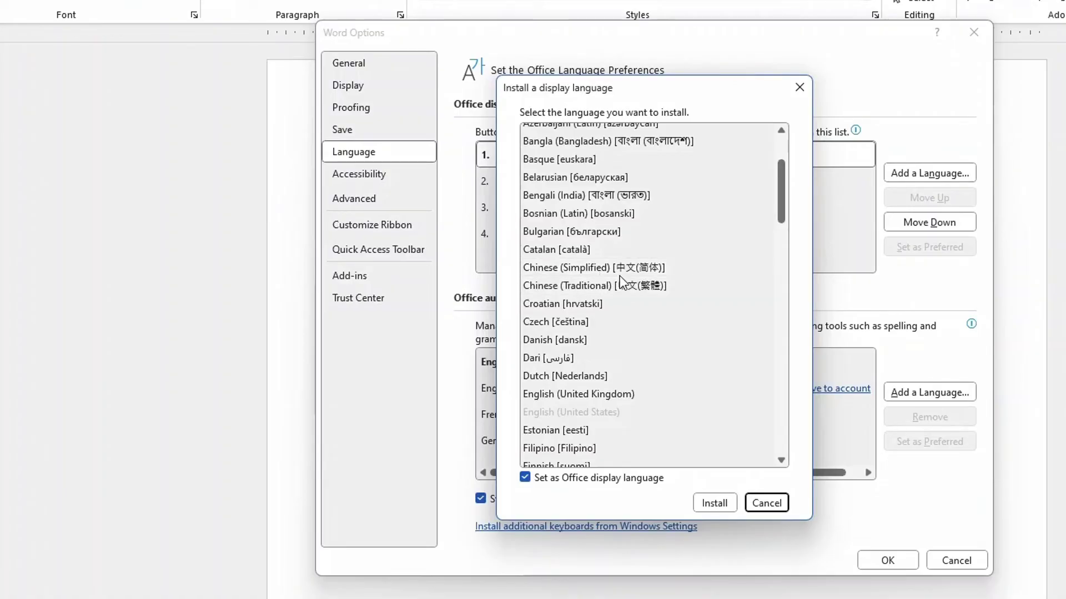
click(598, 271)
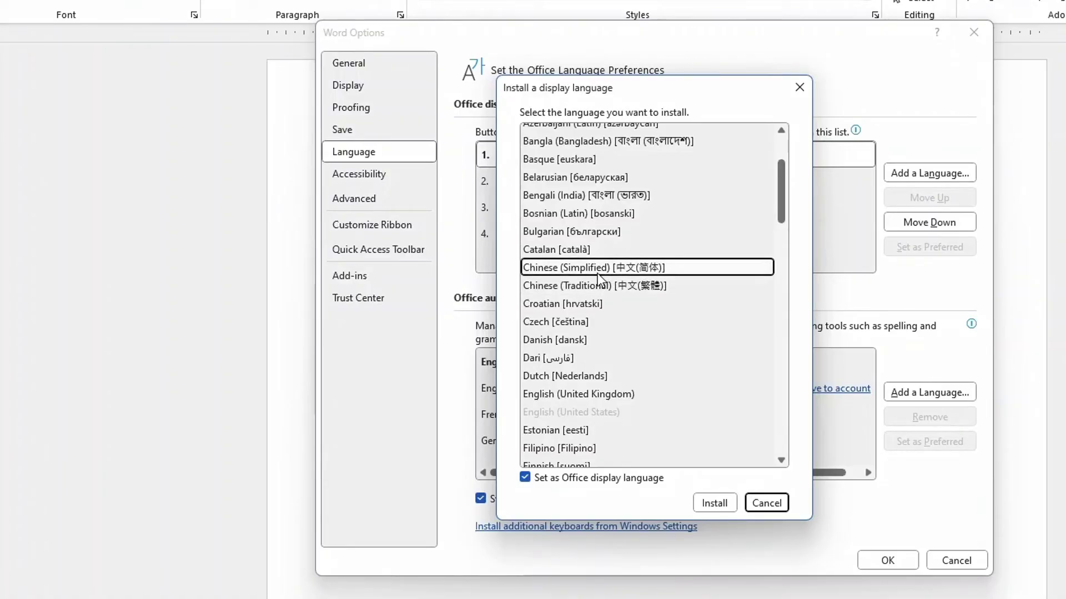
click(714, 503)
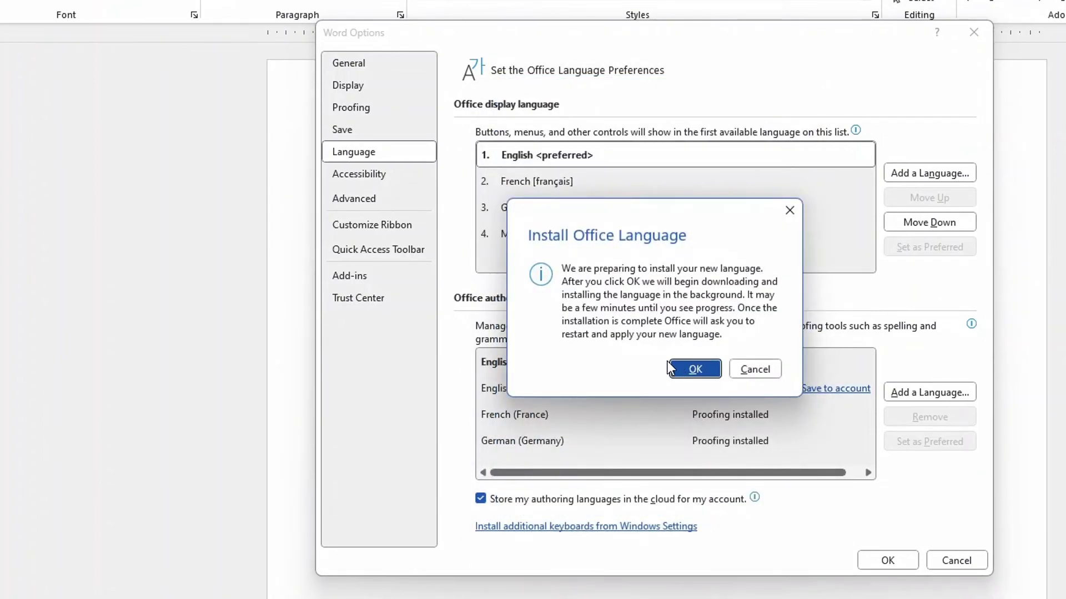
click(696, 369)
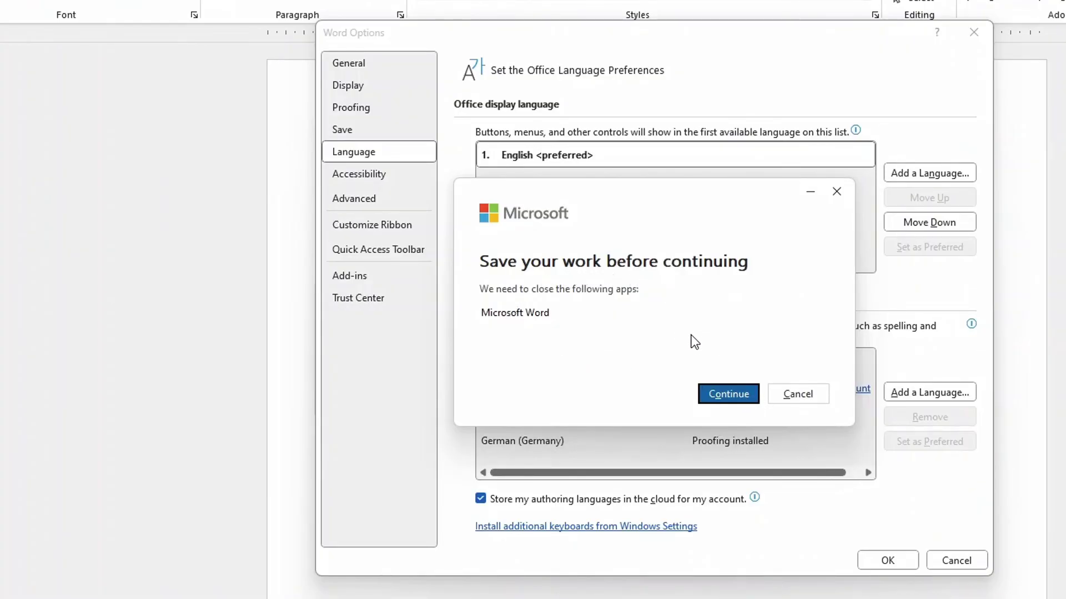
- Minimize the notice about saving work before continuing and accept the Word Options to return to the blank document
click(810, 192)
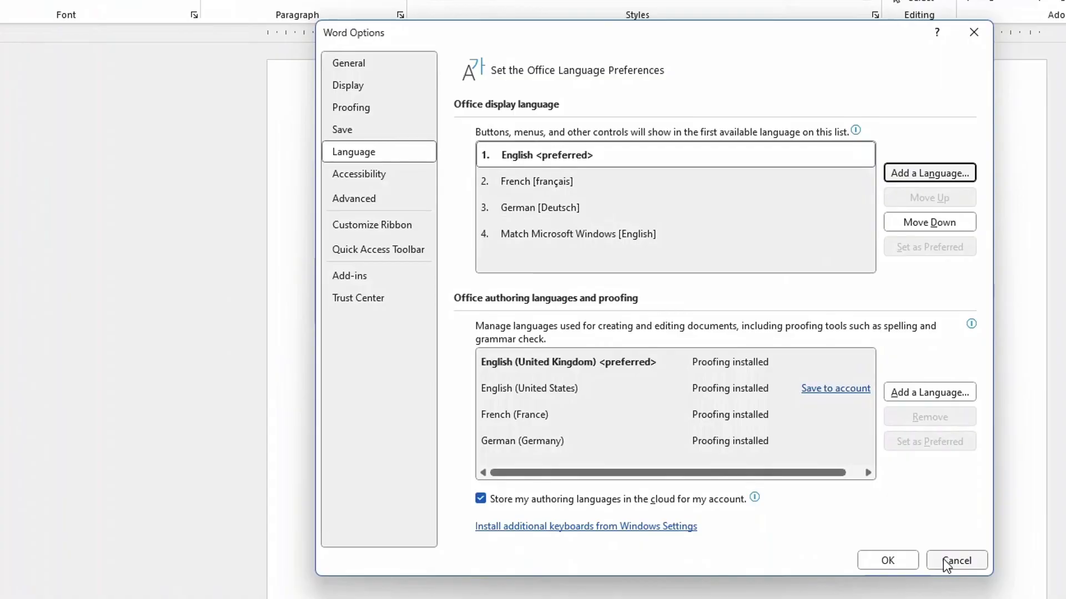
click(887, 561)
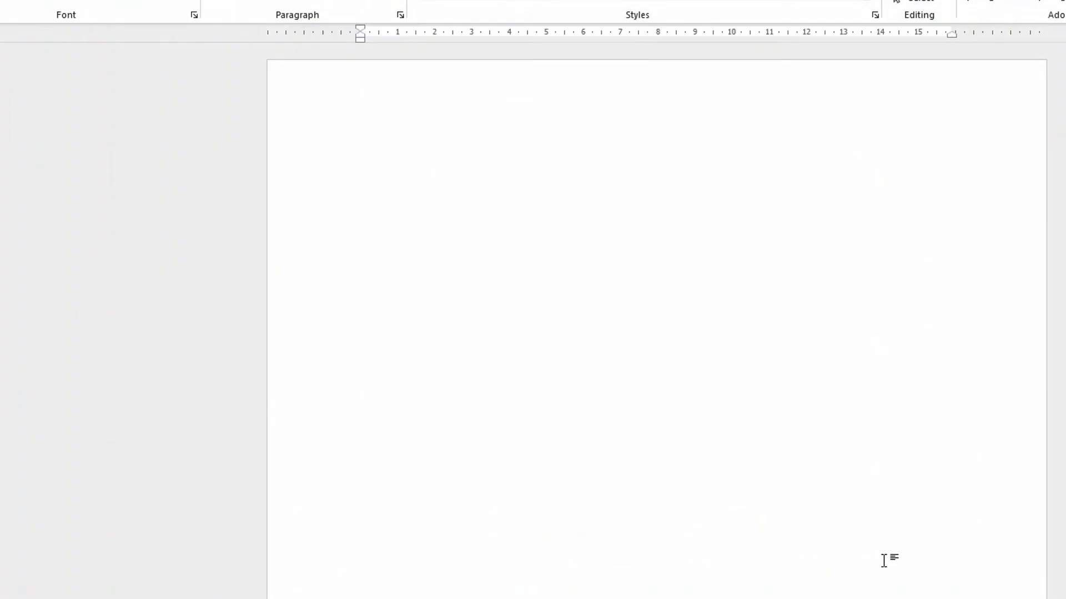
mouse_move(753, 586)
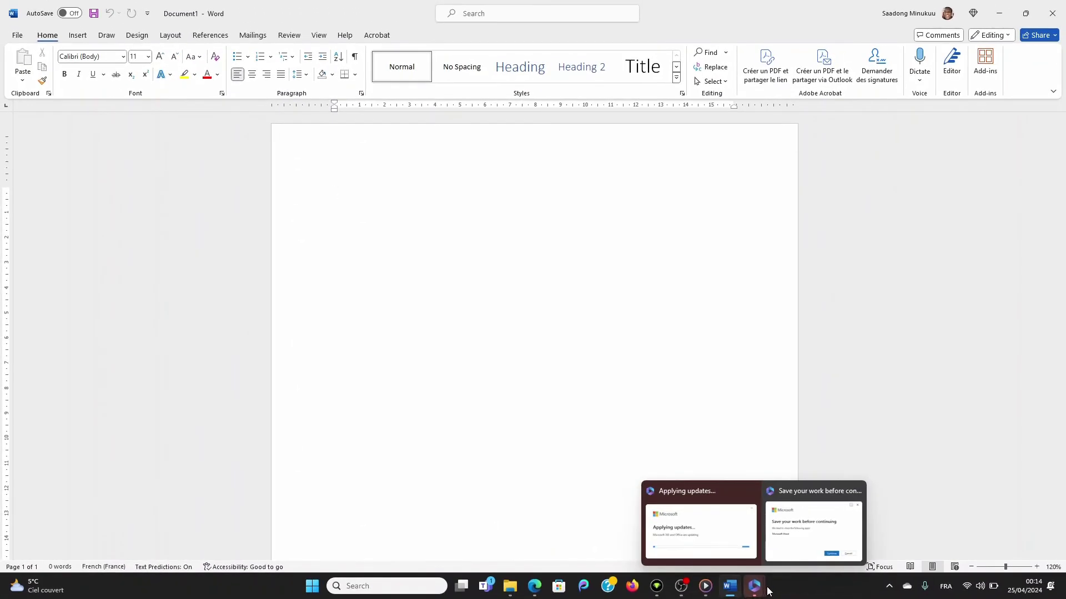
mouse_move(821, 543)
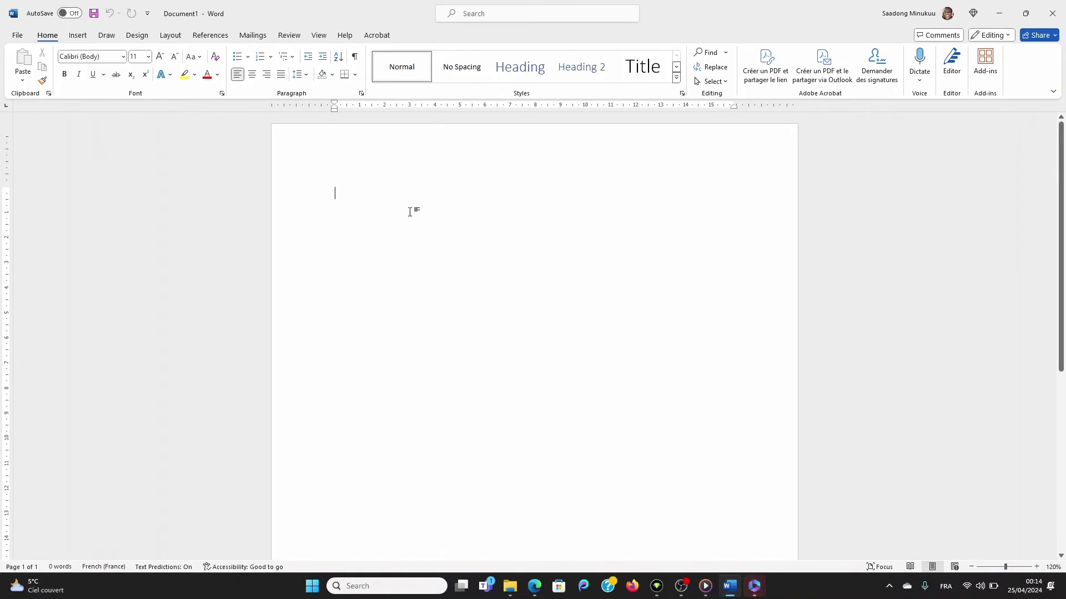
- Enter the sample text jjj in the blank document and check where the file saving commands are
text(jjj)
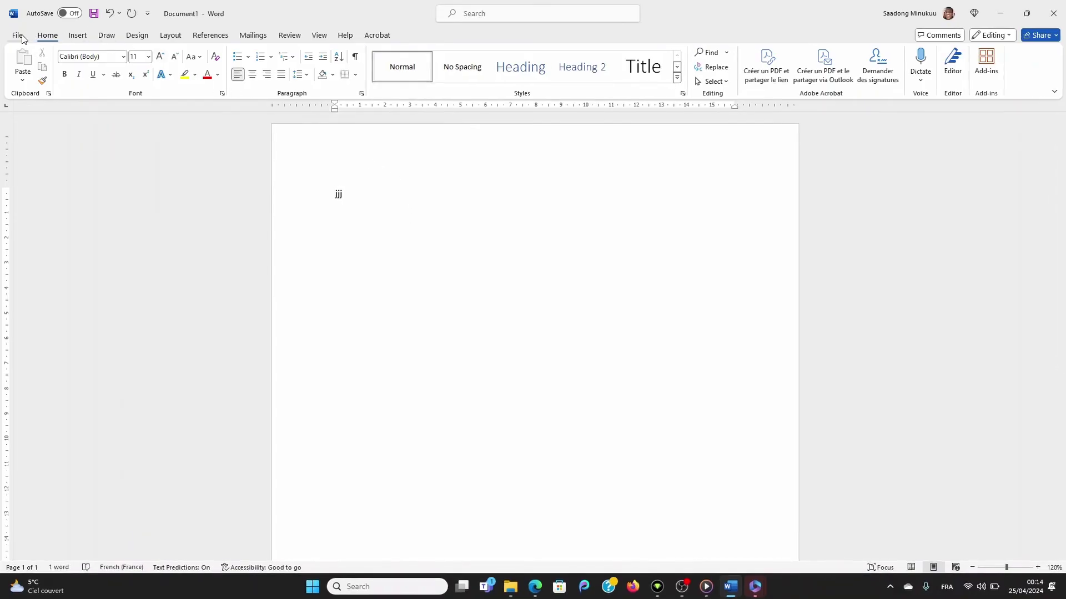
click(20, 35)
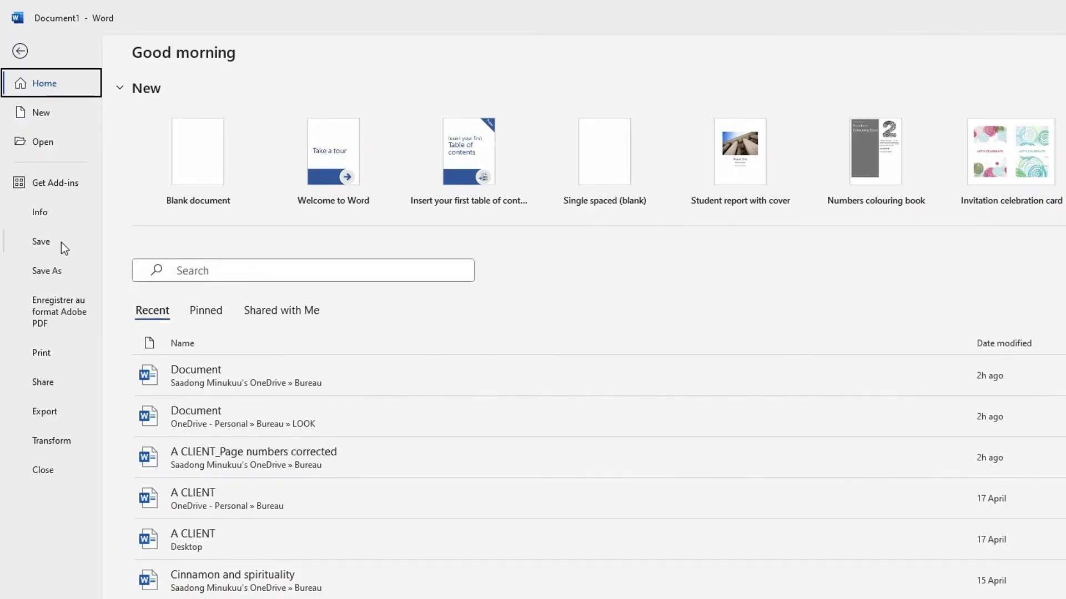
click(22, 56)
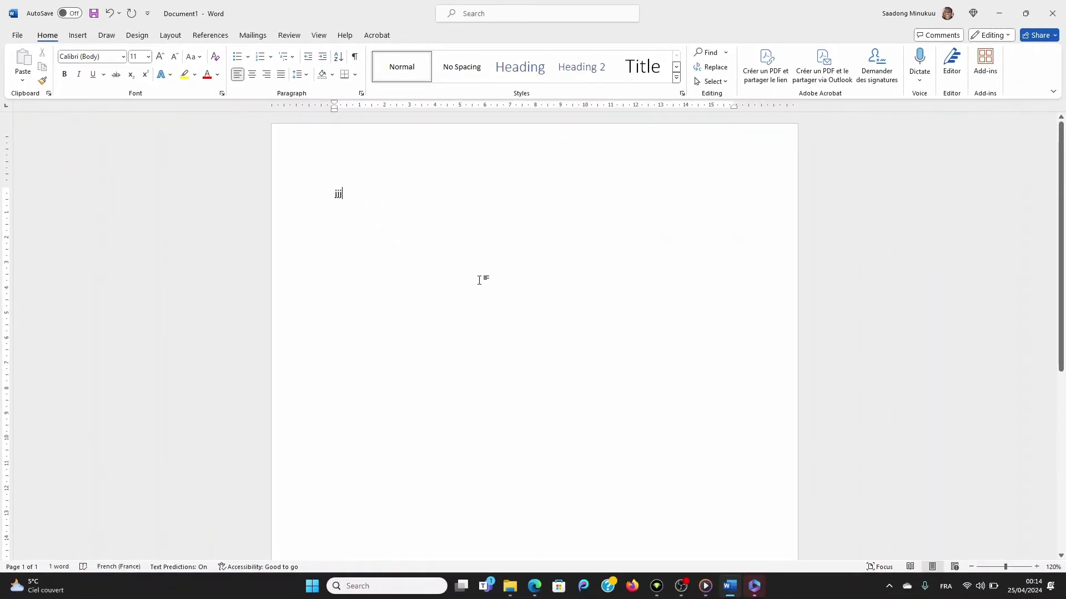
- Bring back the minimized save-your-work notice and continue, letting the installer close Word to apply the new language
mouse_move(754, 586)
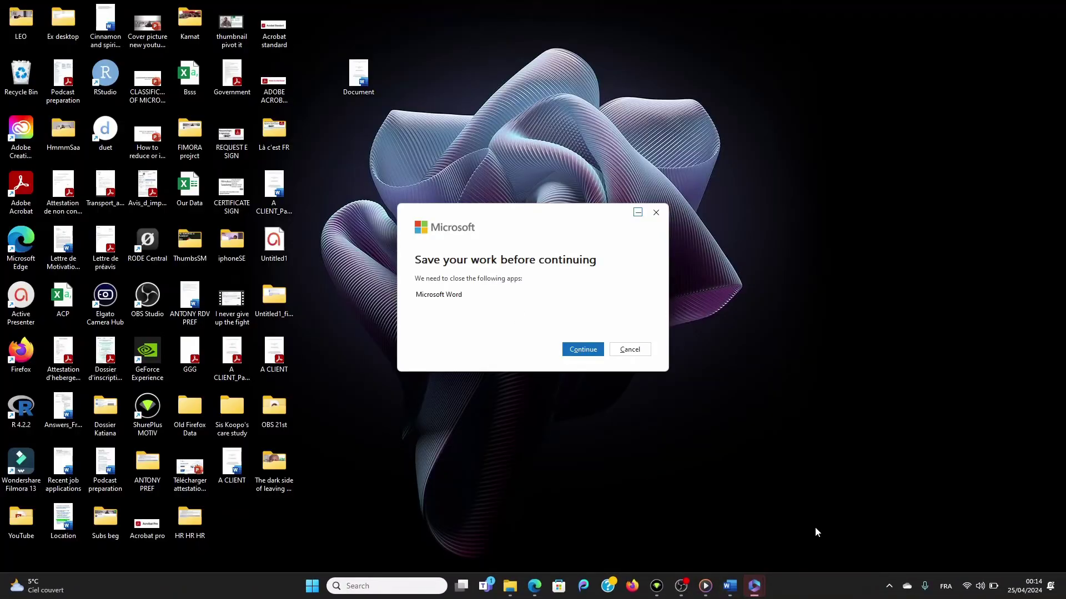
click(815, 529)
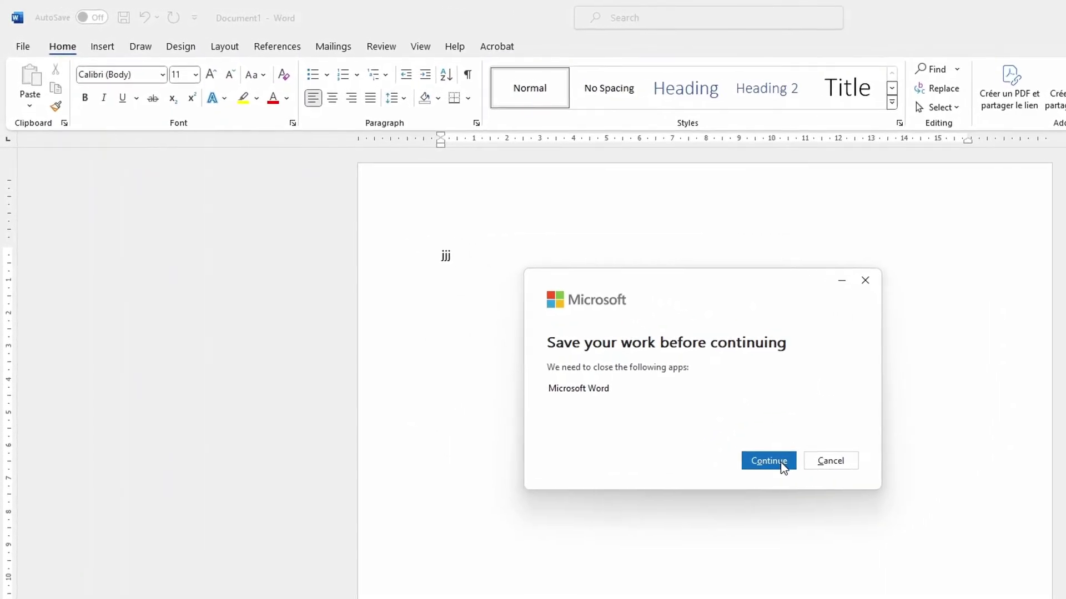
click(779, 466)
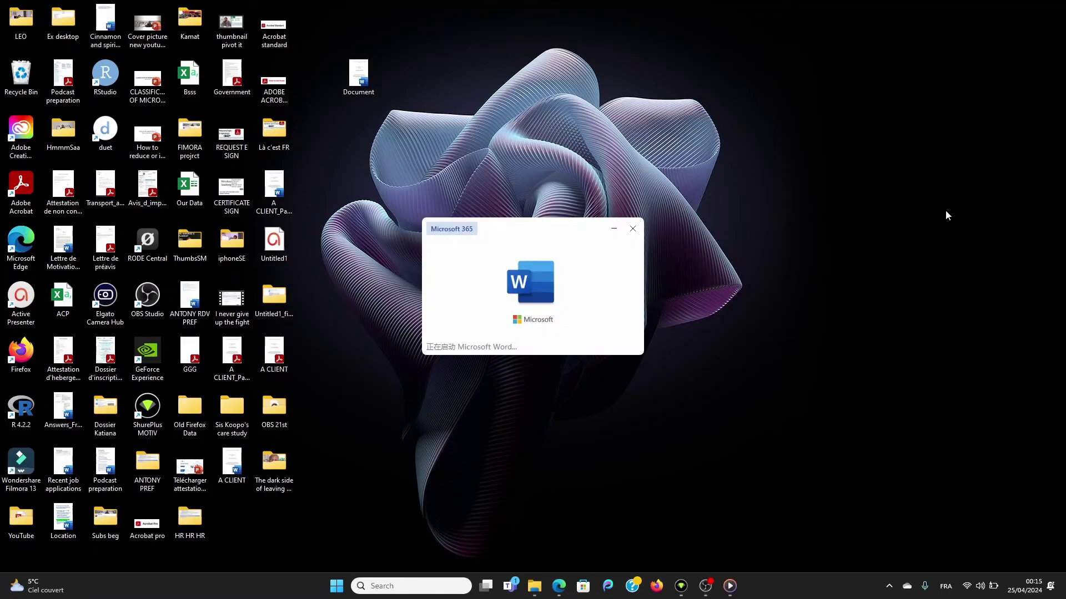
- Dismiss the view-only notice in the reopened Word, bring up saving for the recovered document and cancel it
right_click(899, 192)
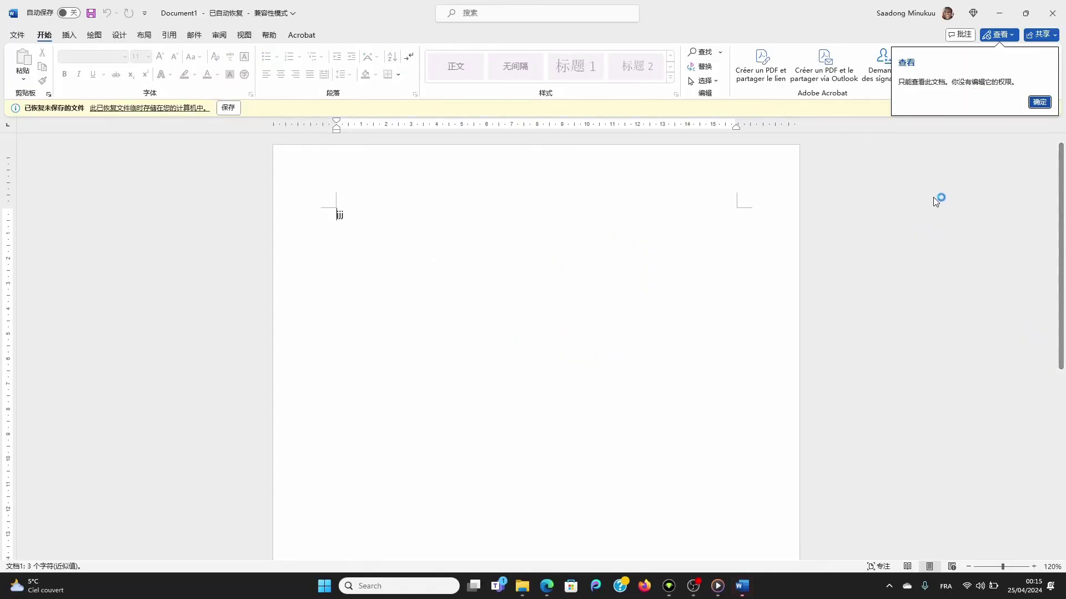
click(625, 347)
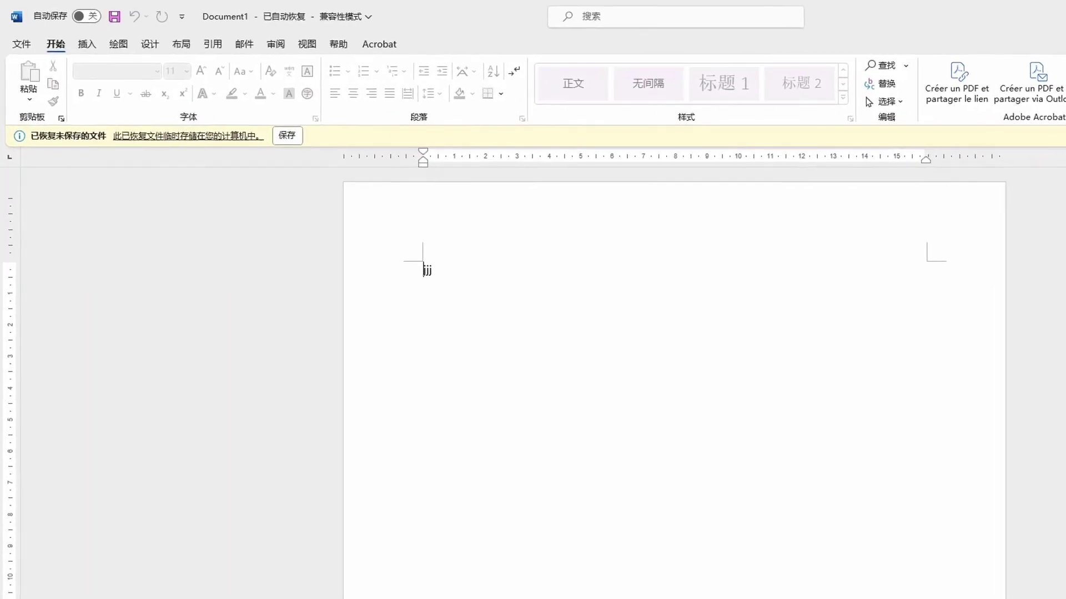
click(311, 147)
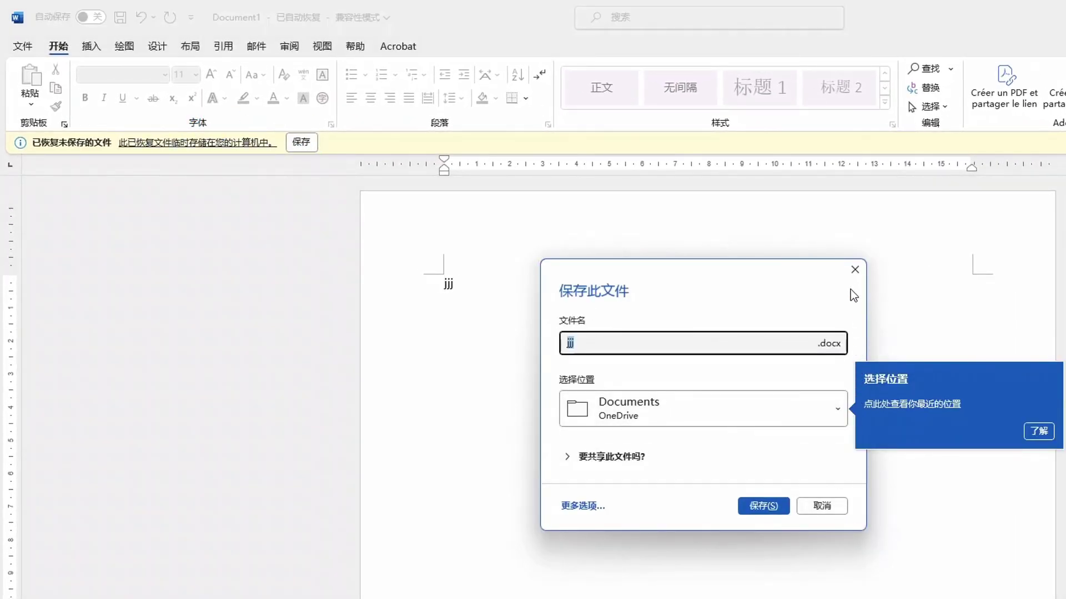
click(854, 271)
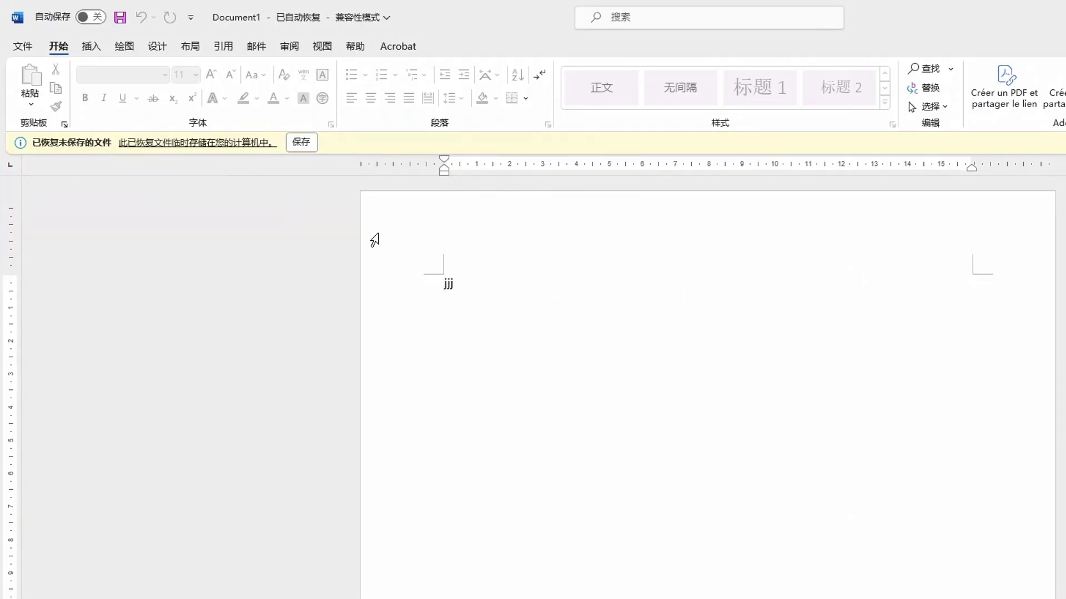